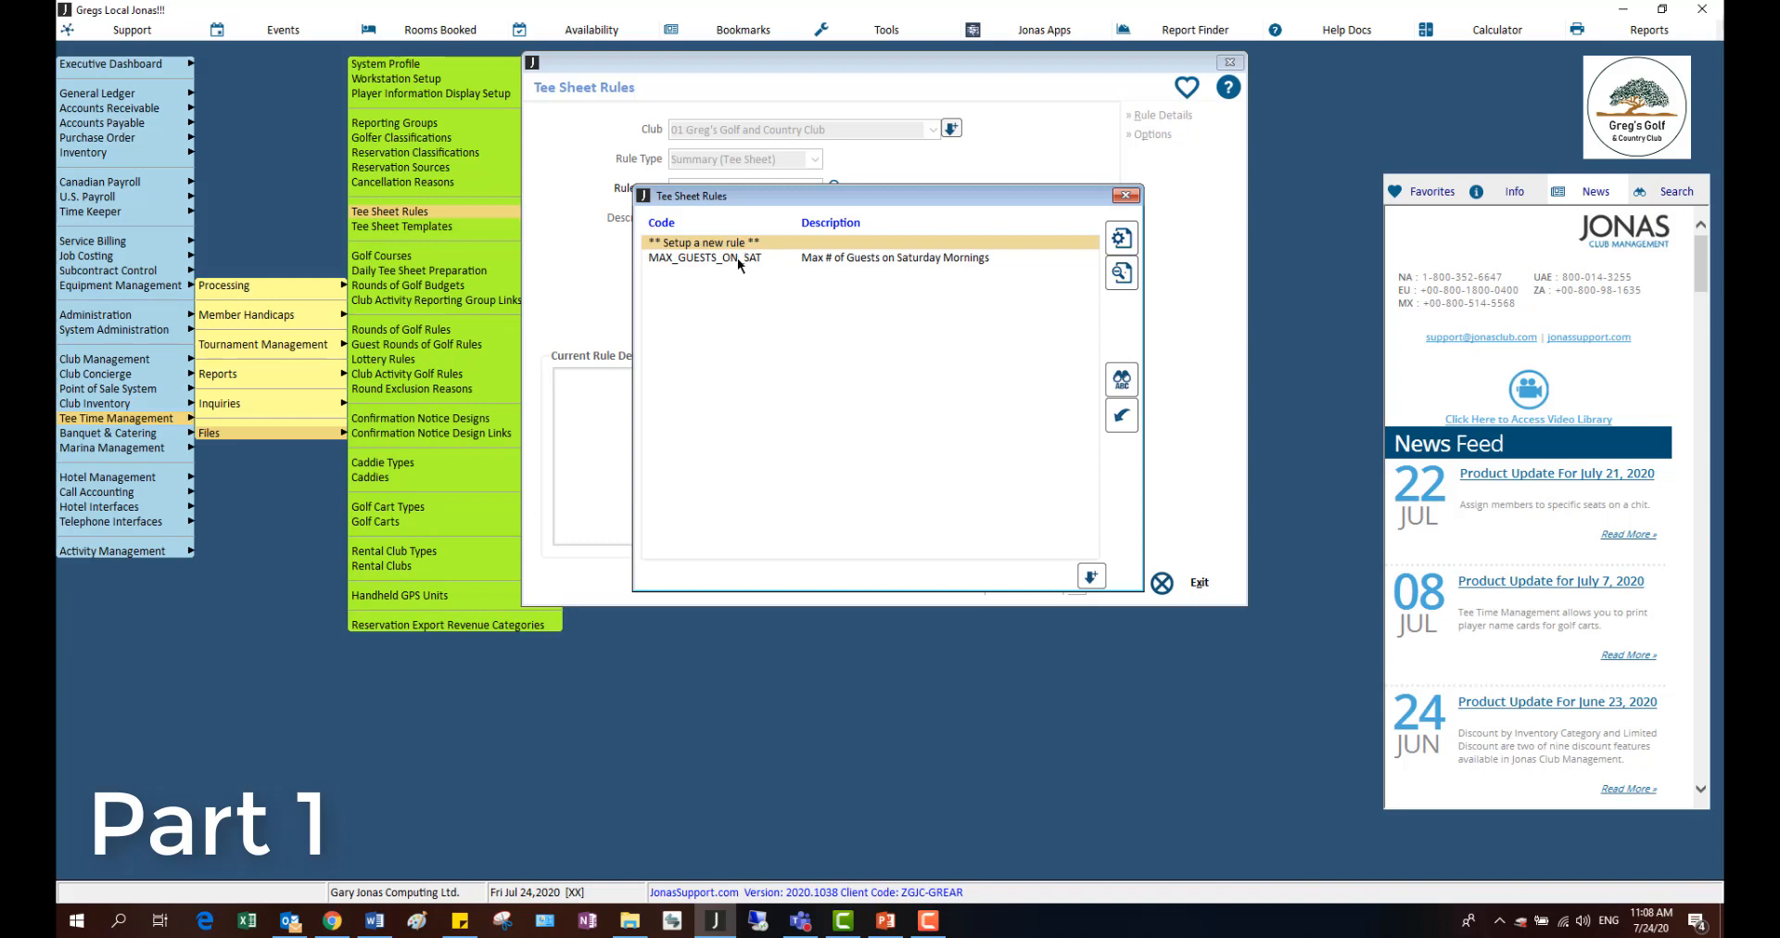
Open the MAX_GUESTS_ON_SAT rule, review its notes, and bring up line 010 of its TOTAL_PLAYERS rule details
double_click(741, 258)
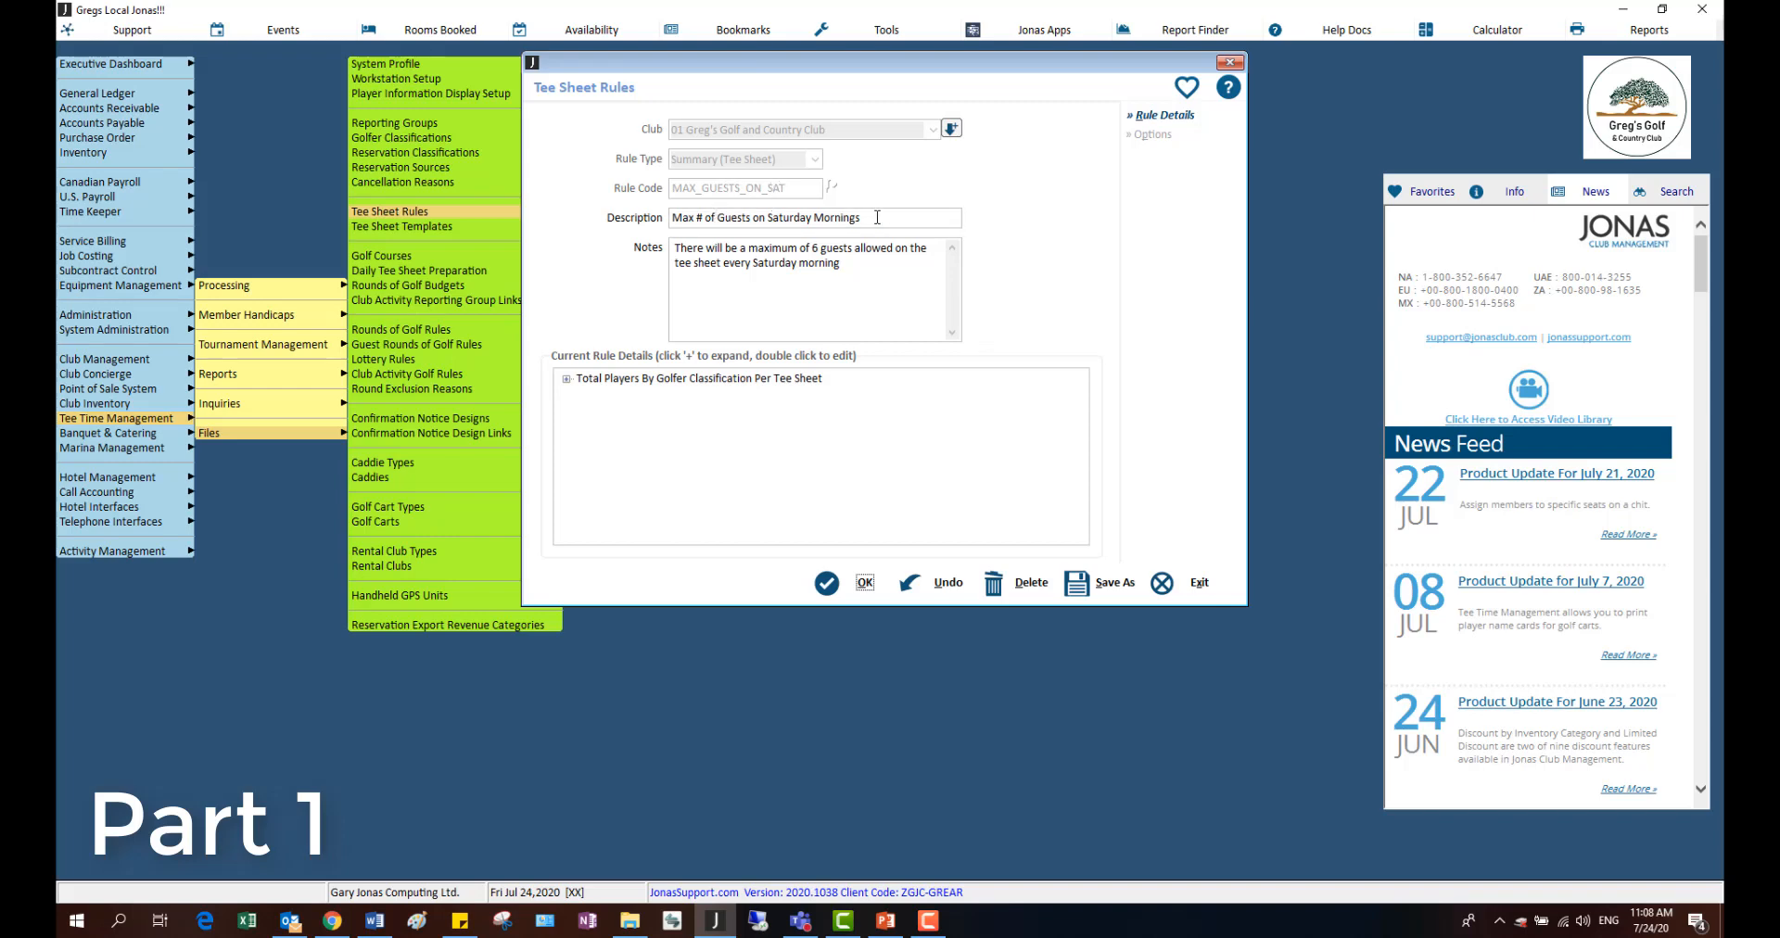
click(862, 264)
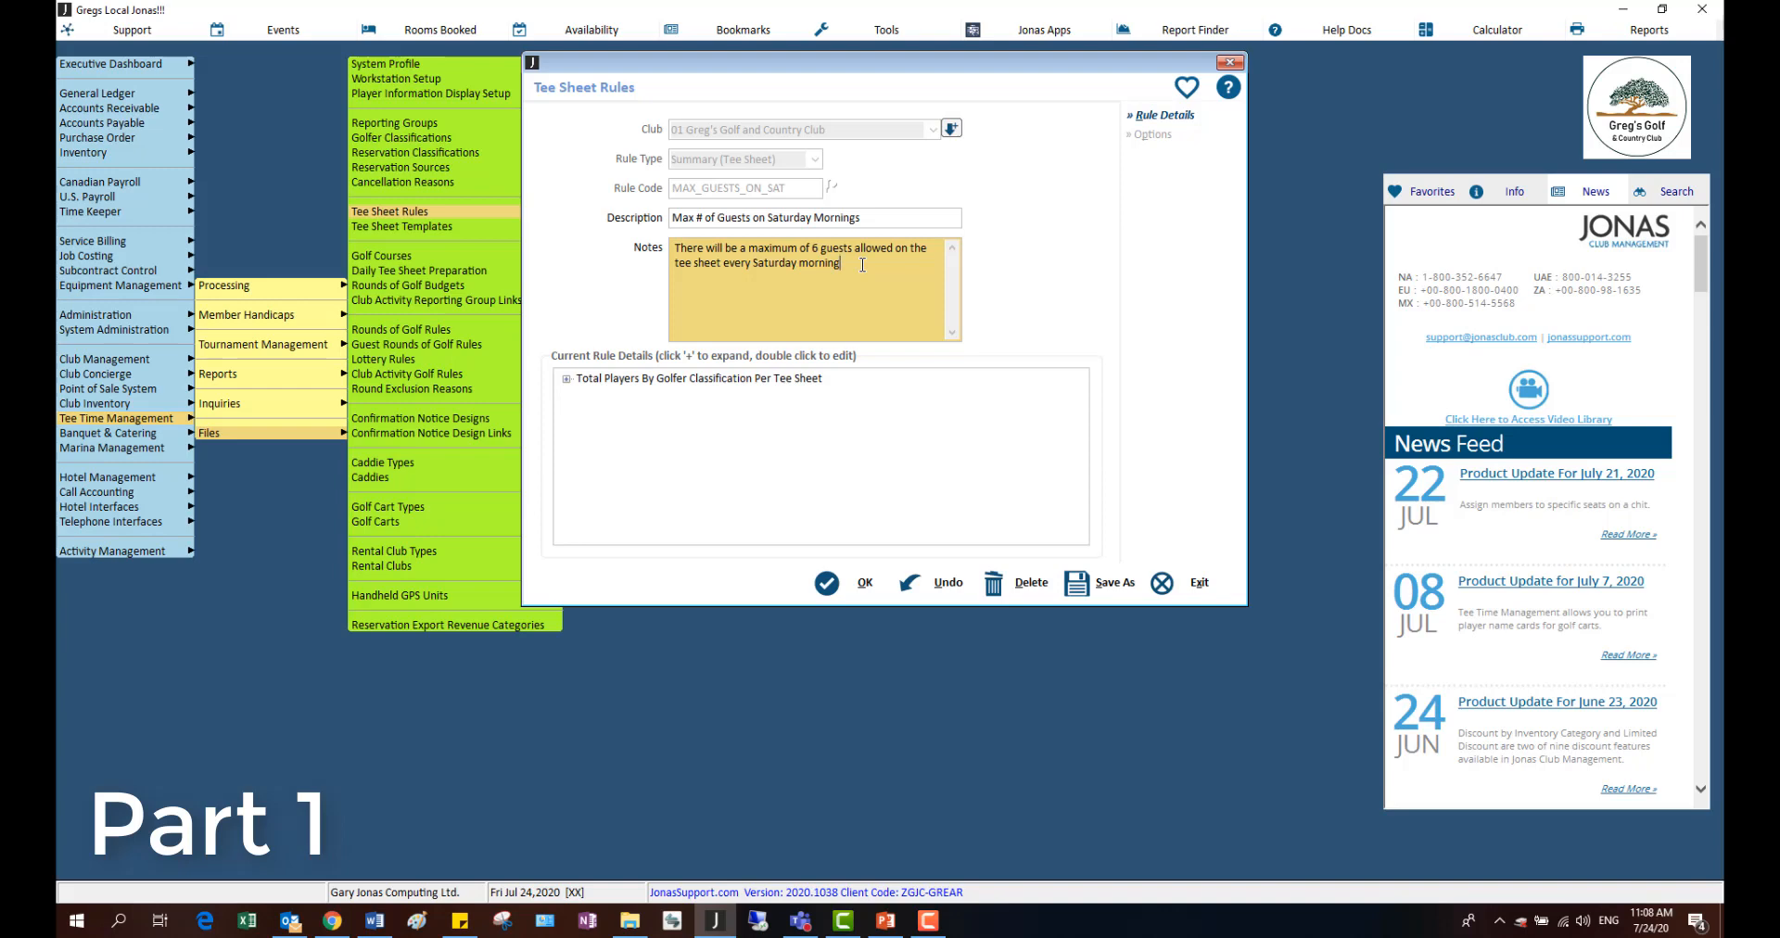
click(1154, 117)
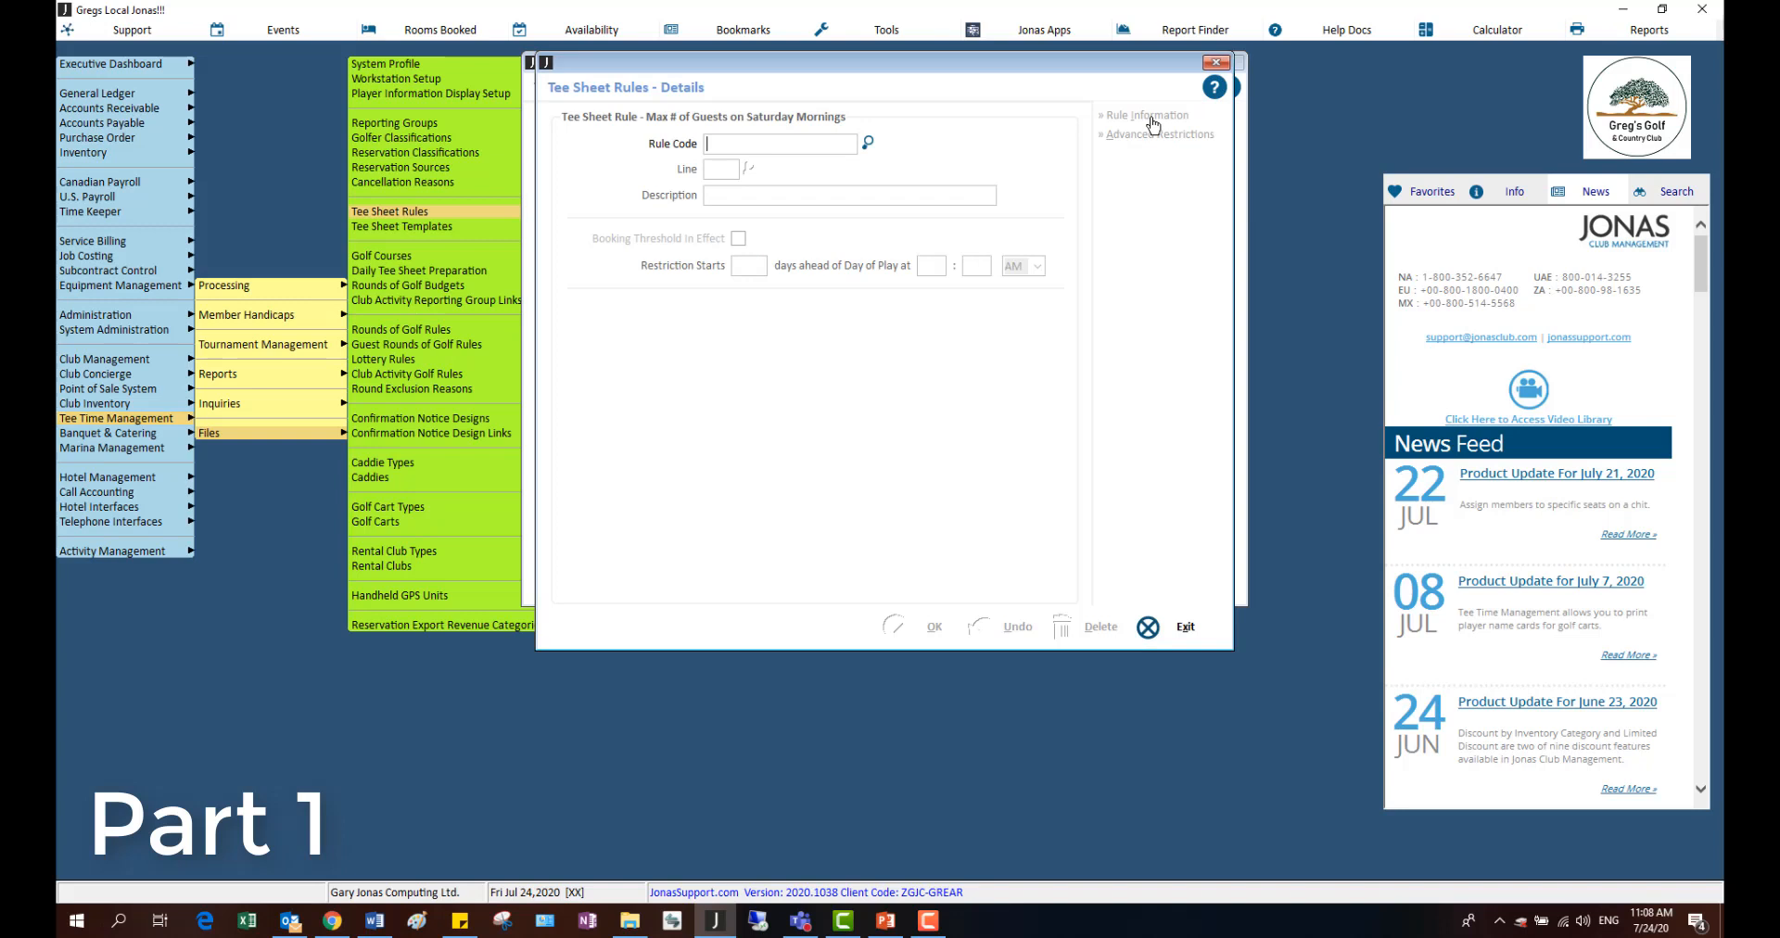
click(868, 144)
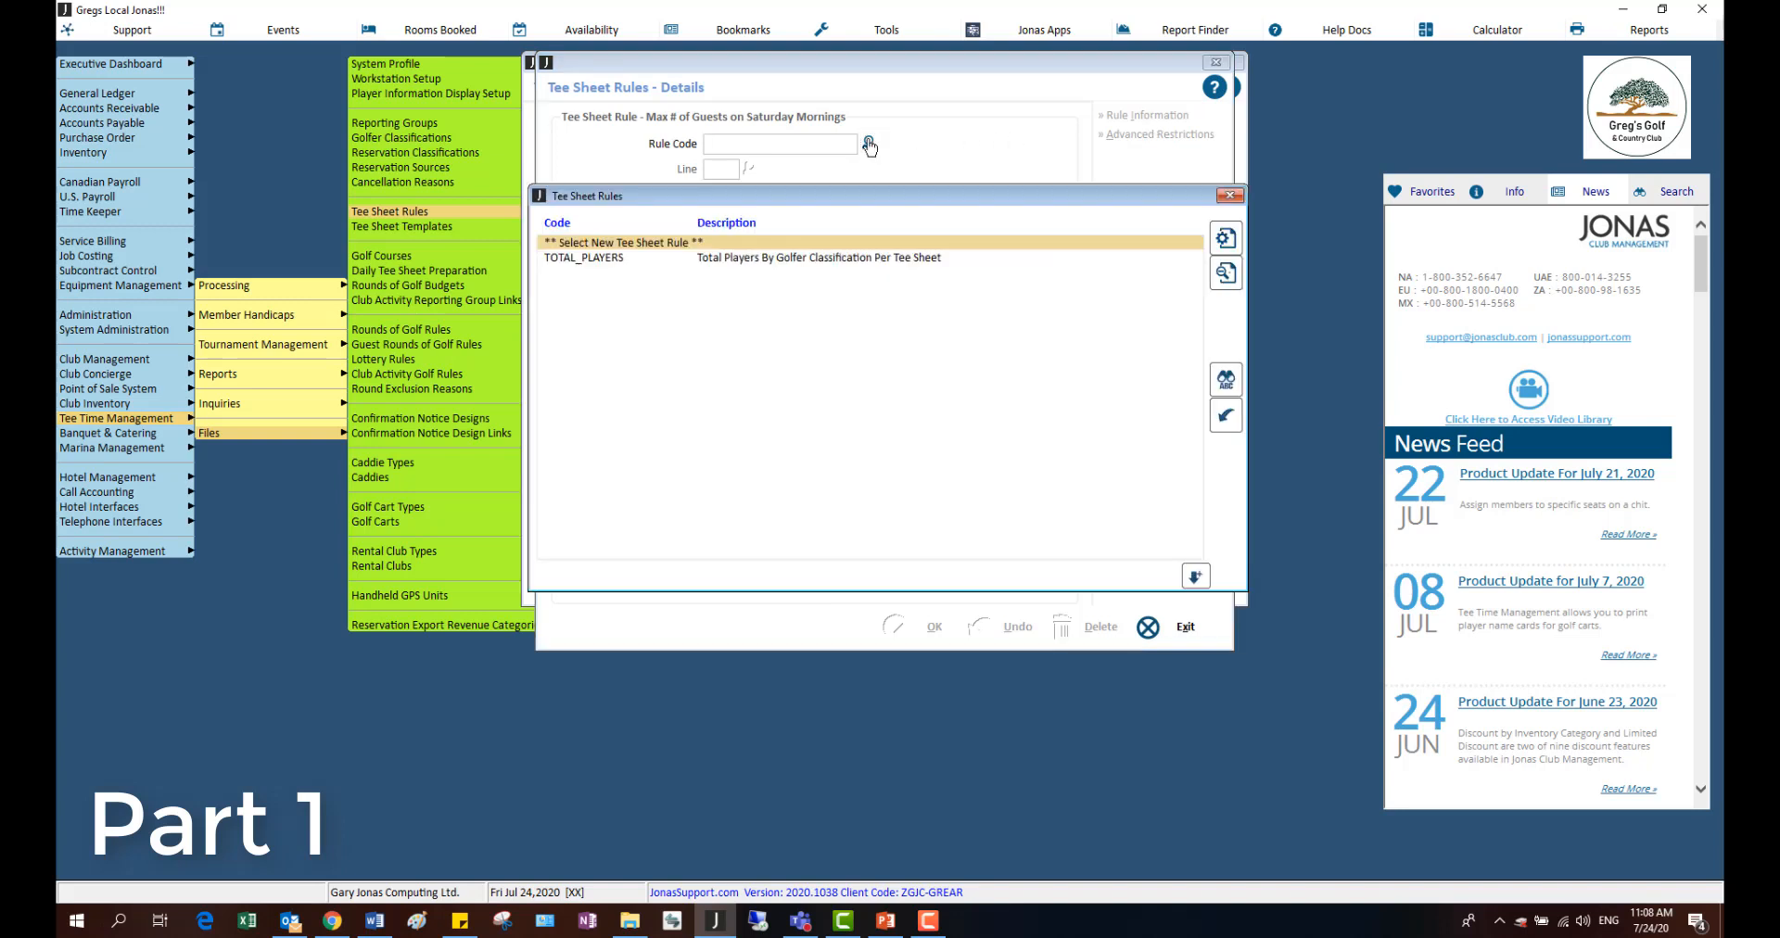
double_click(760, 258)
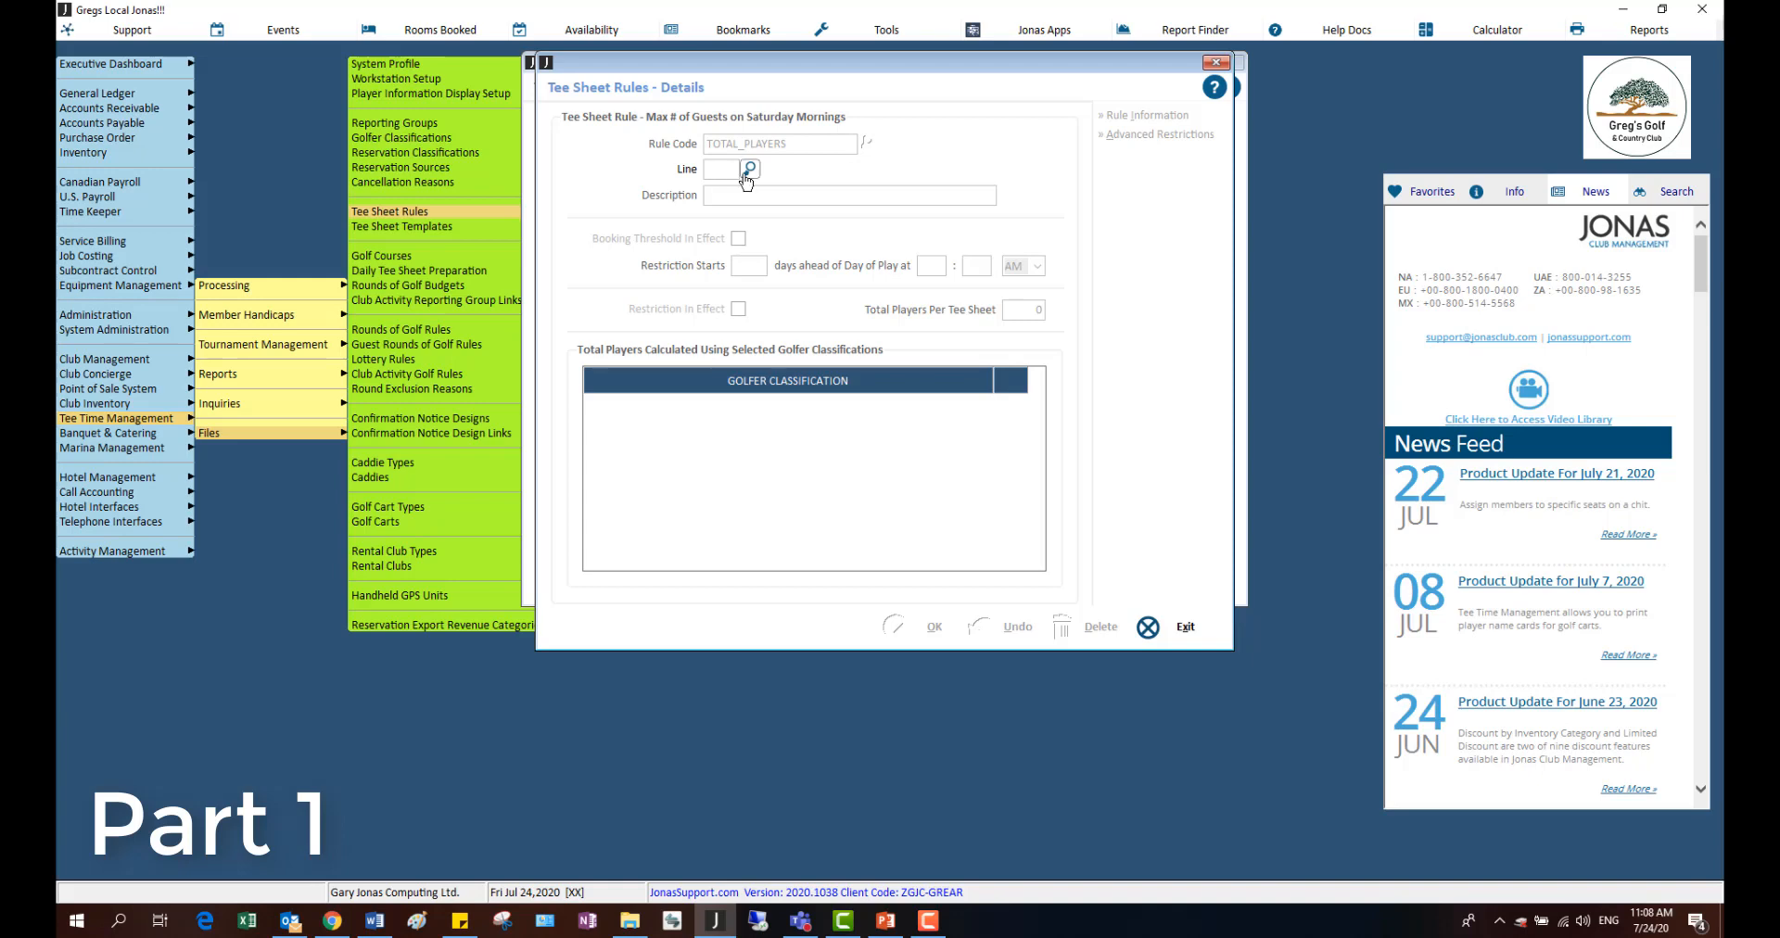
click(750, 169)
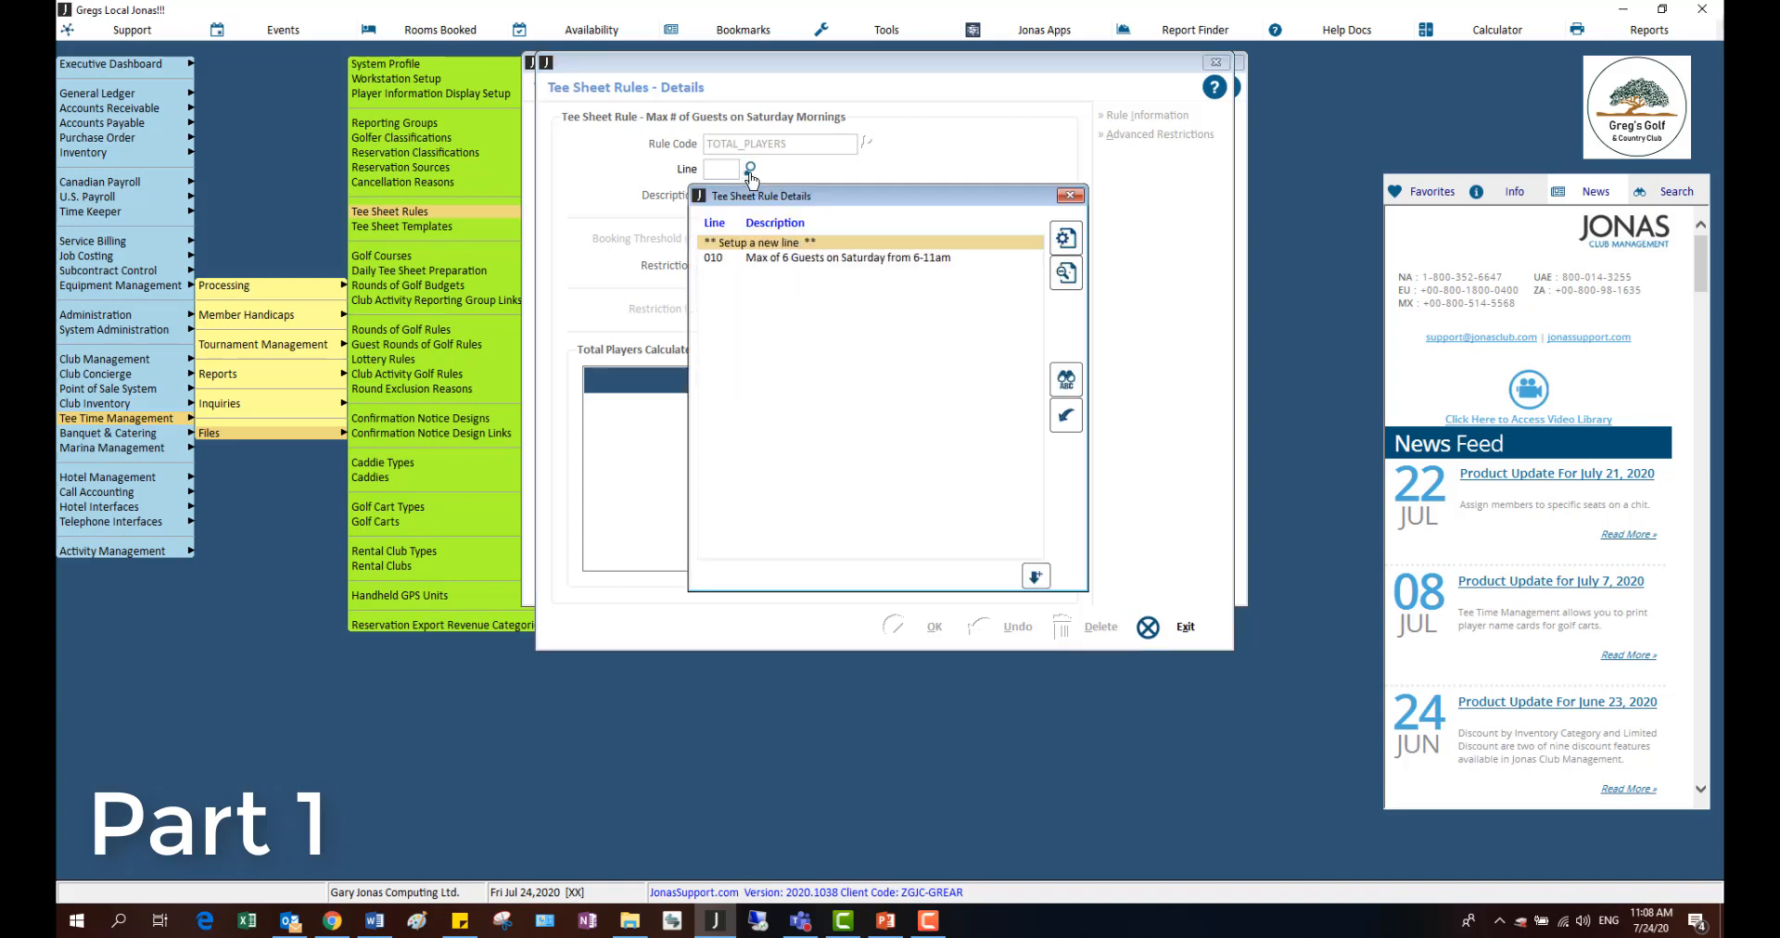
double_click(778, 258)
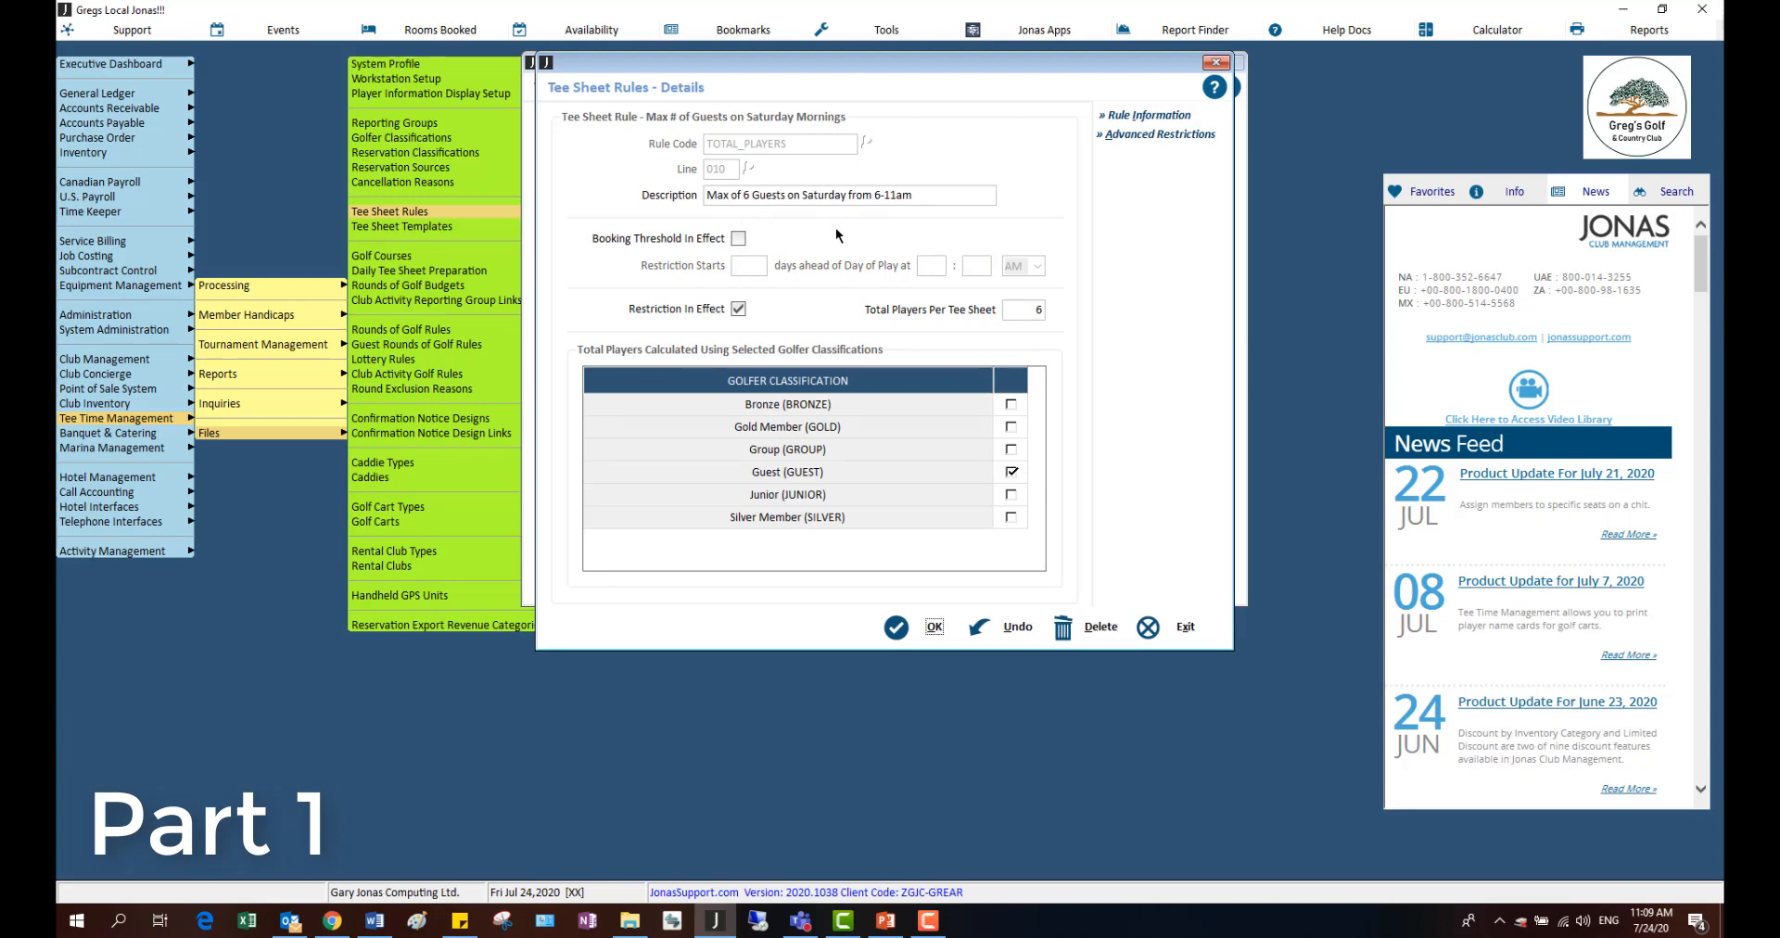
Turn the line's booking threshold on and back off, and open its advanced restrictions
click(739, 239)
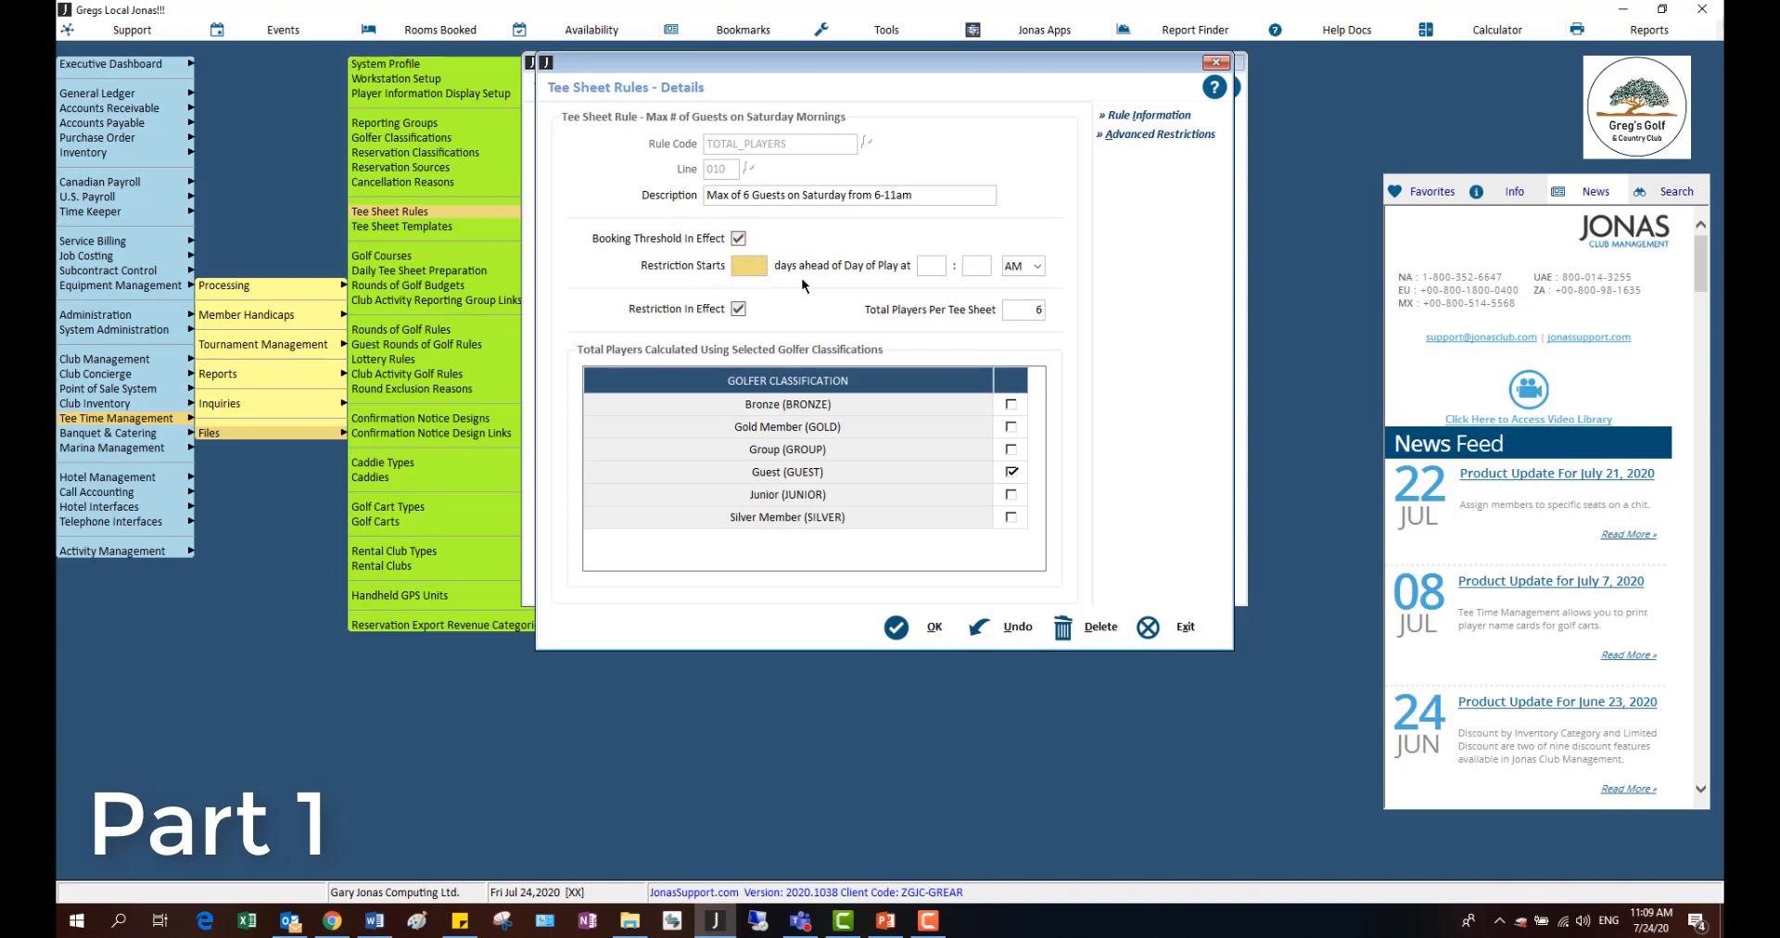
click(738, 239)
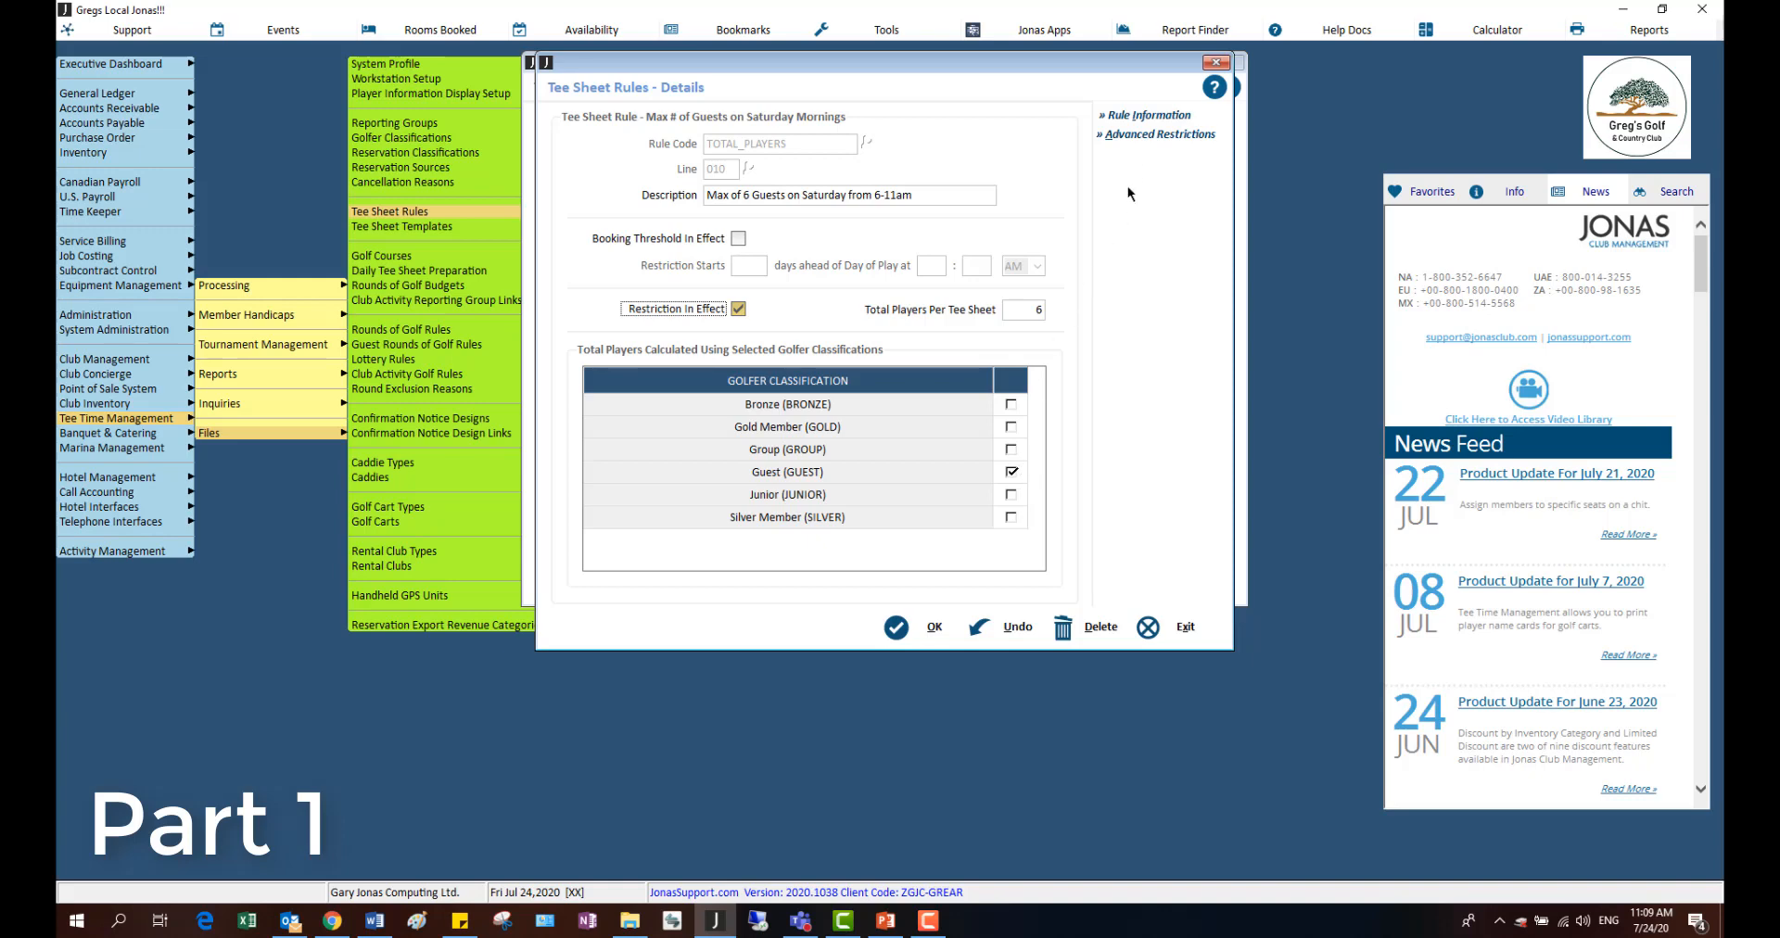
click(1140, 141)
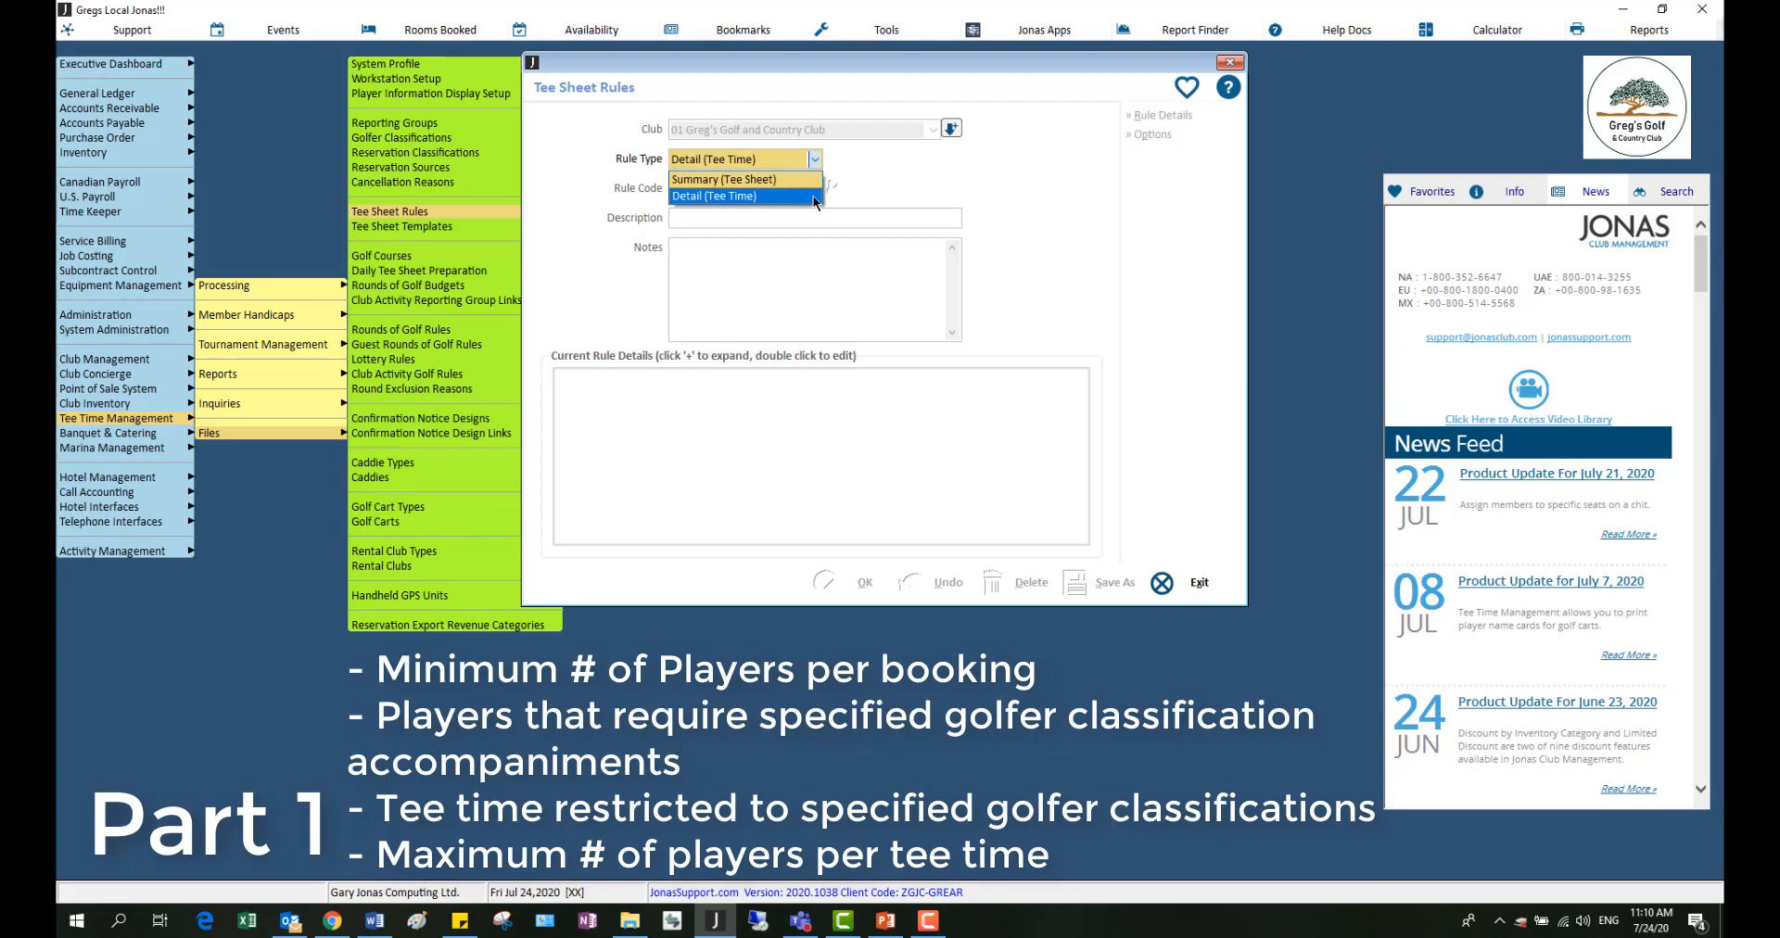
Switch the rule type to Detail (Tee Time) and open the rule details of MIN_#_OF_PLAYERS
click(815, 198)
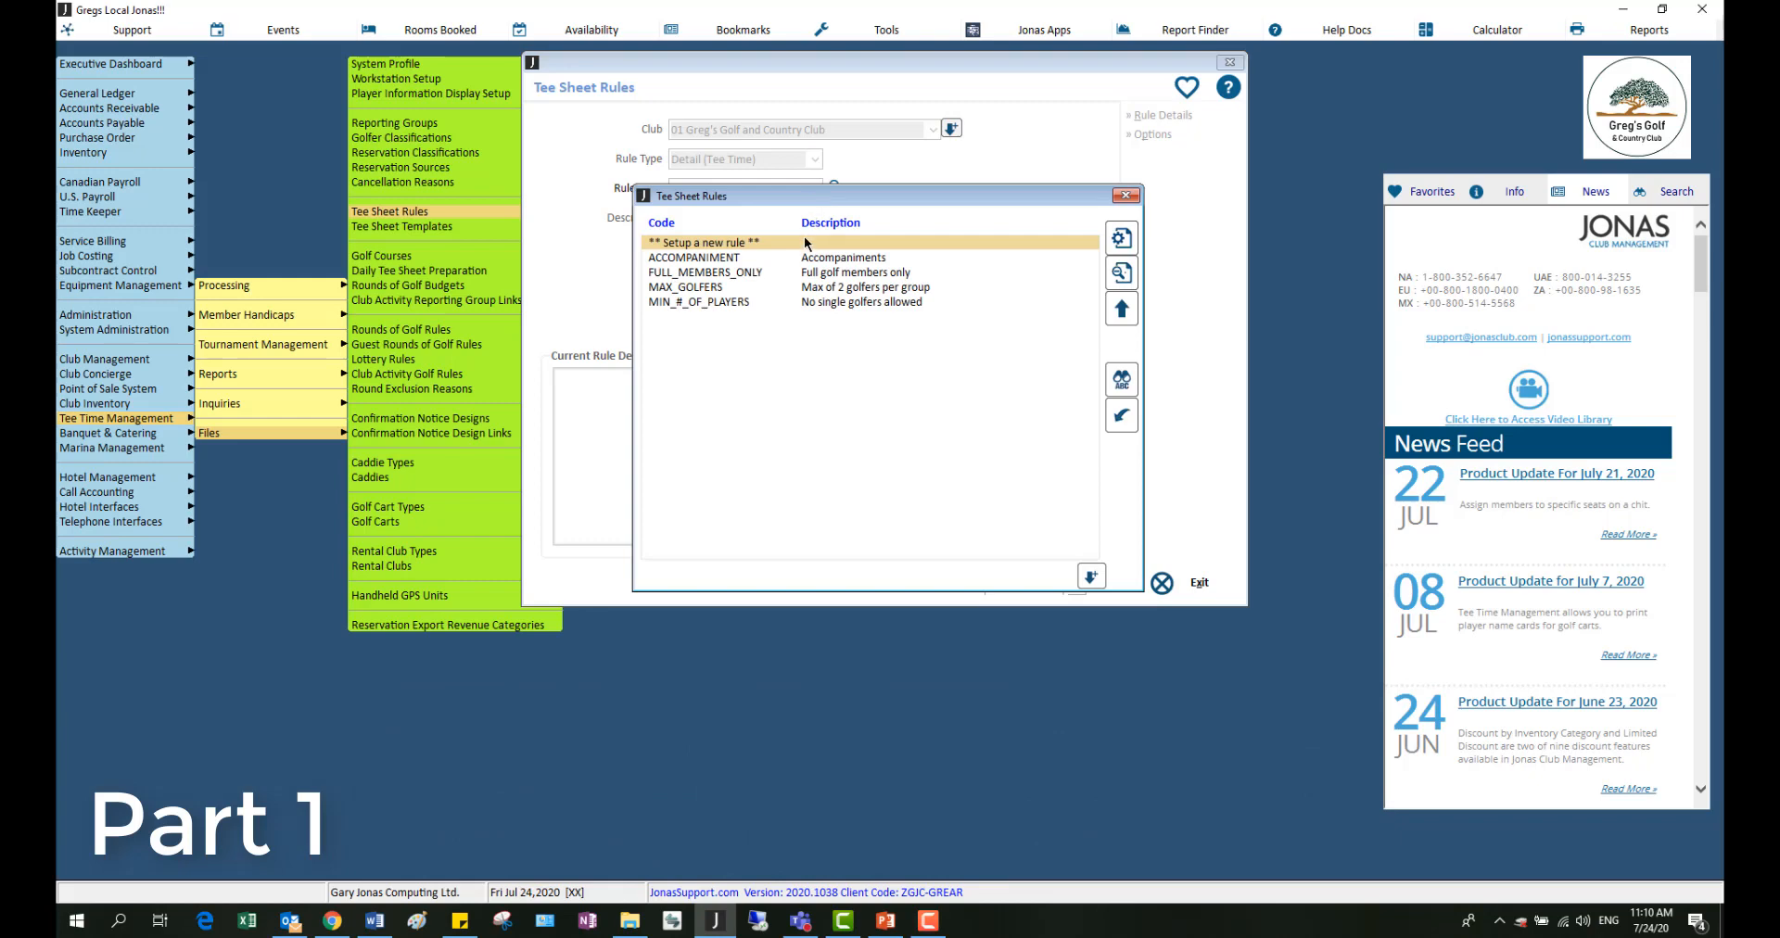
double_click(813, 302)
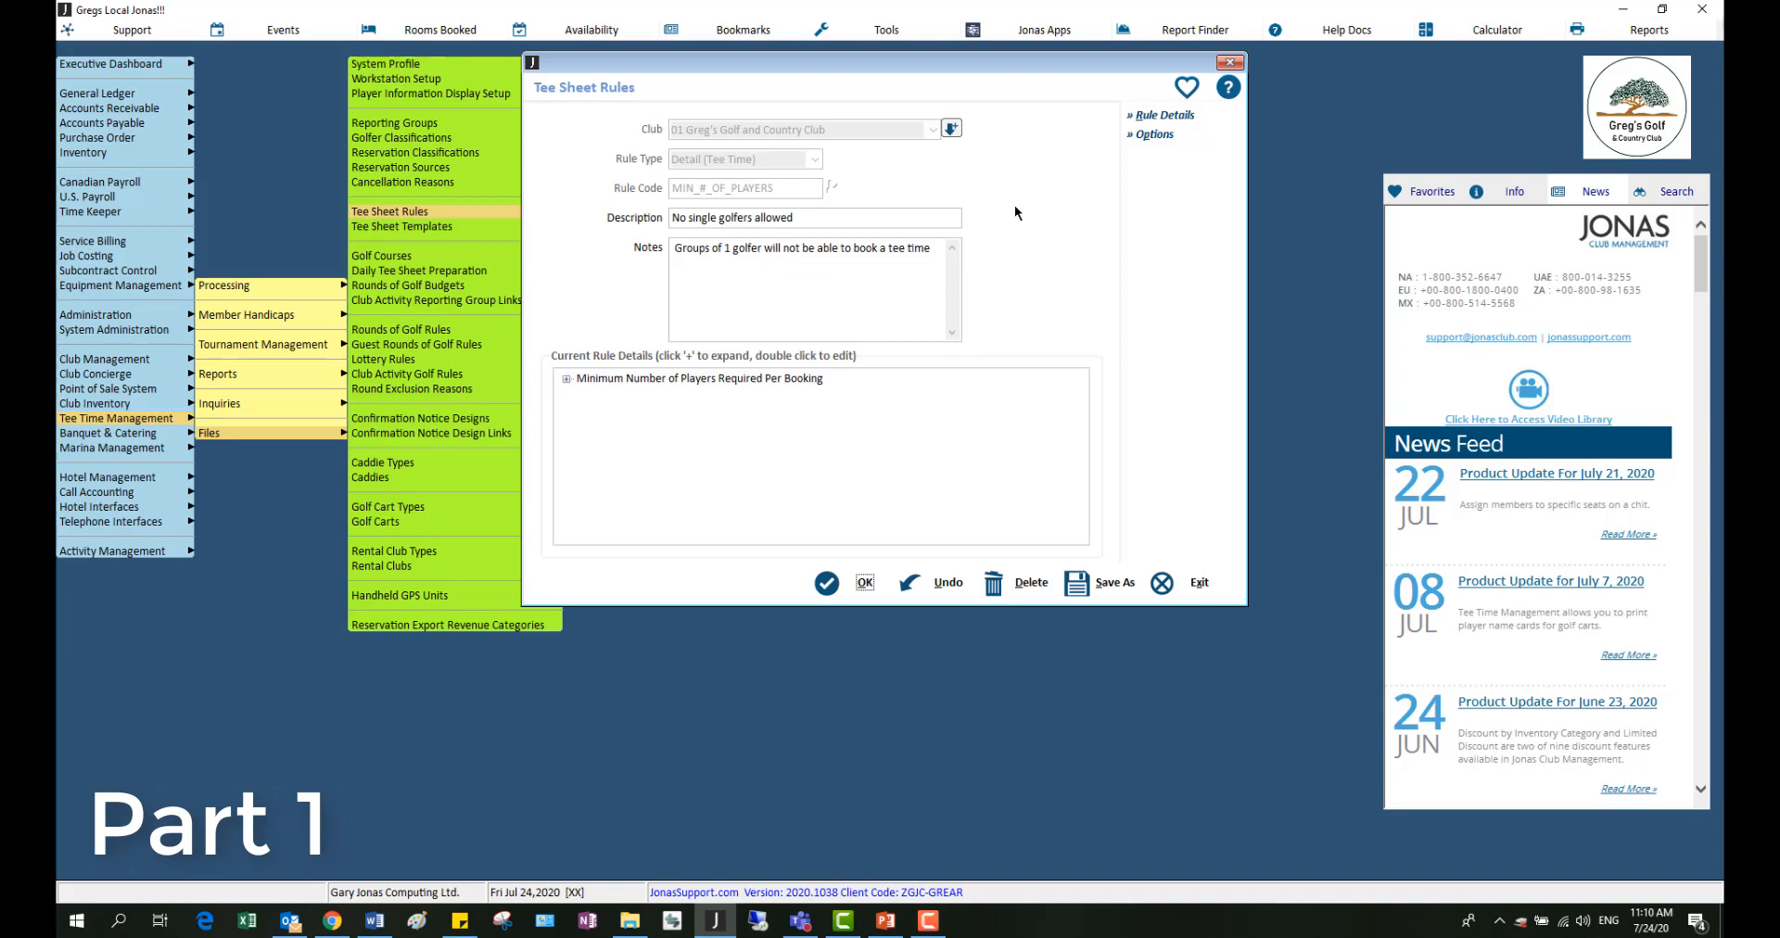
click(1161, 116)
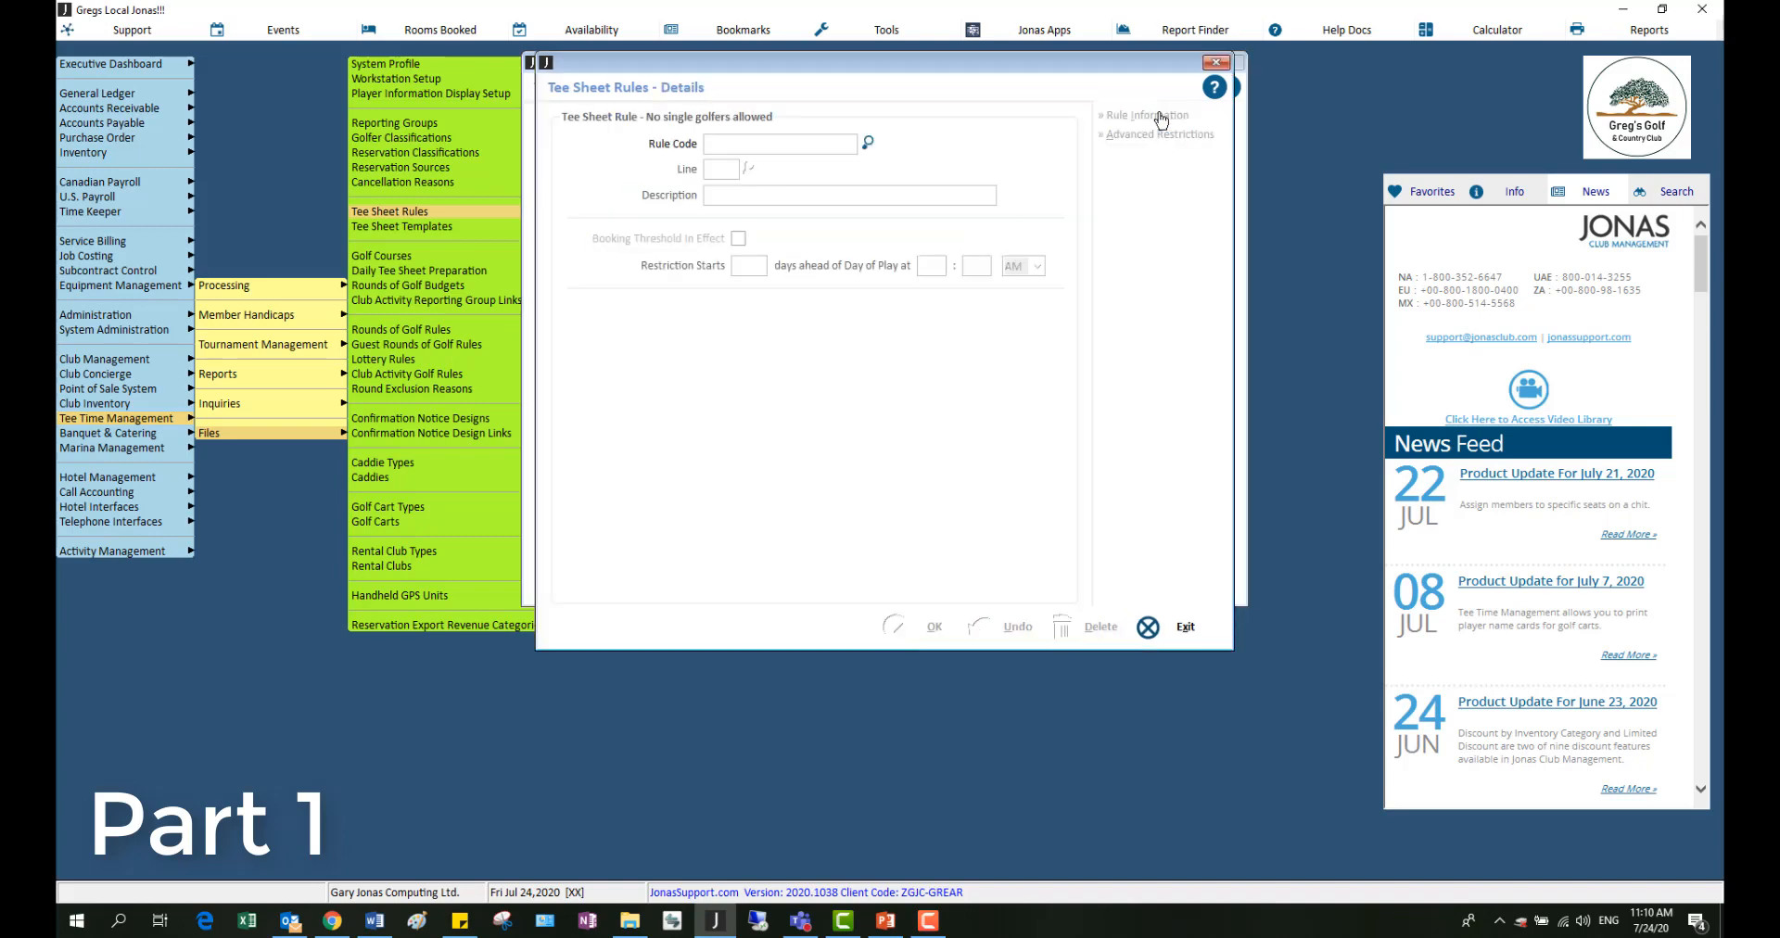
Bring up line 010 of the BOOKING_MIN_PLAYERS rule code and view its advanced restrictions
click(868, 143)
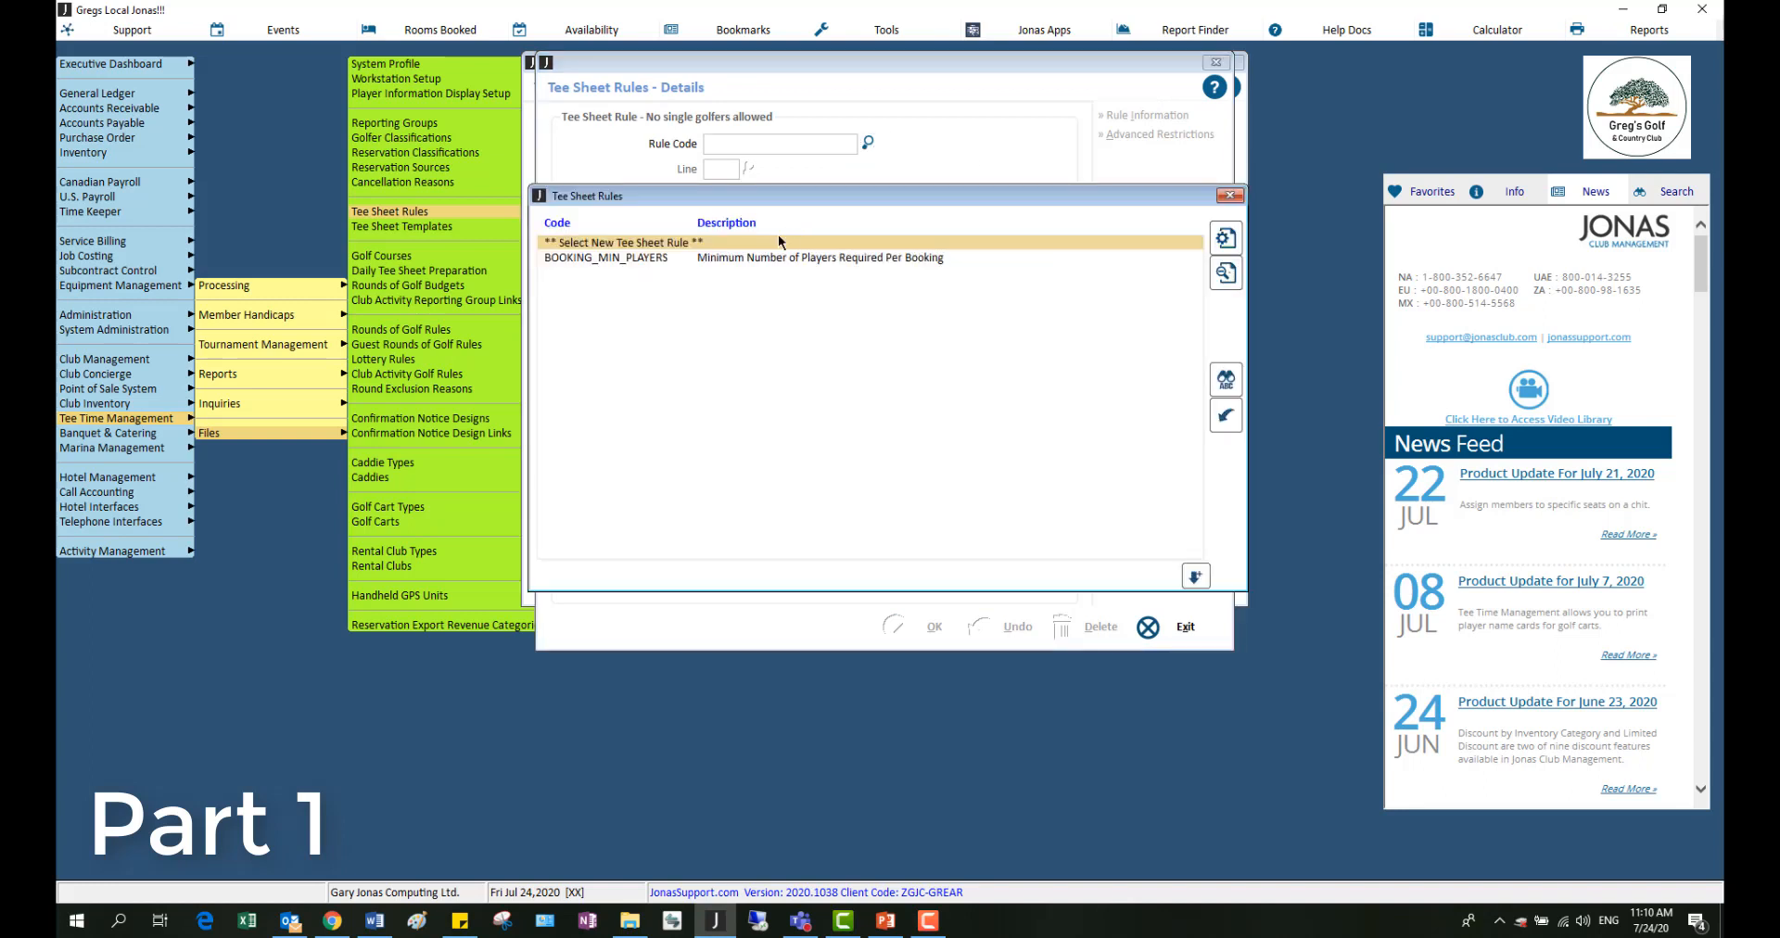
double_click(742, 258)
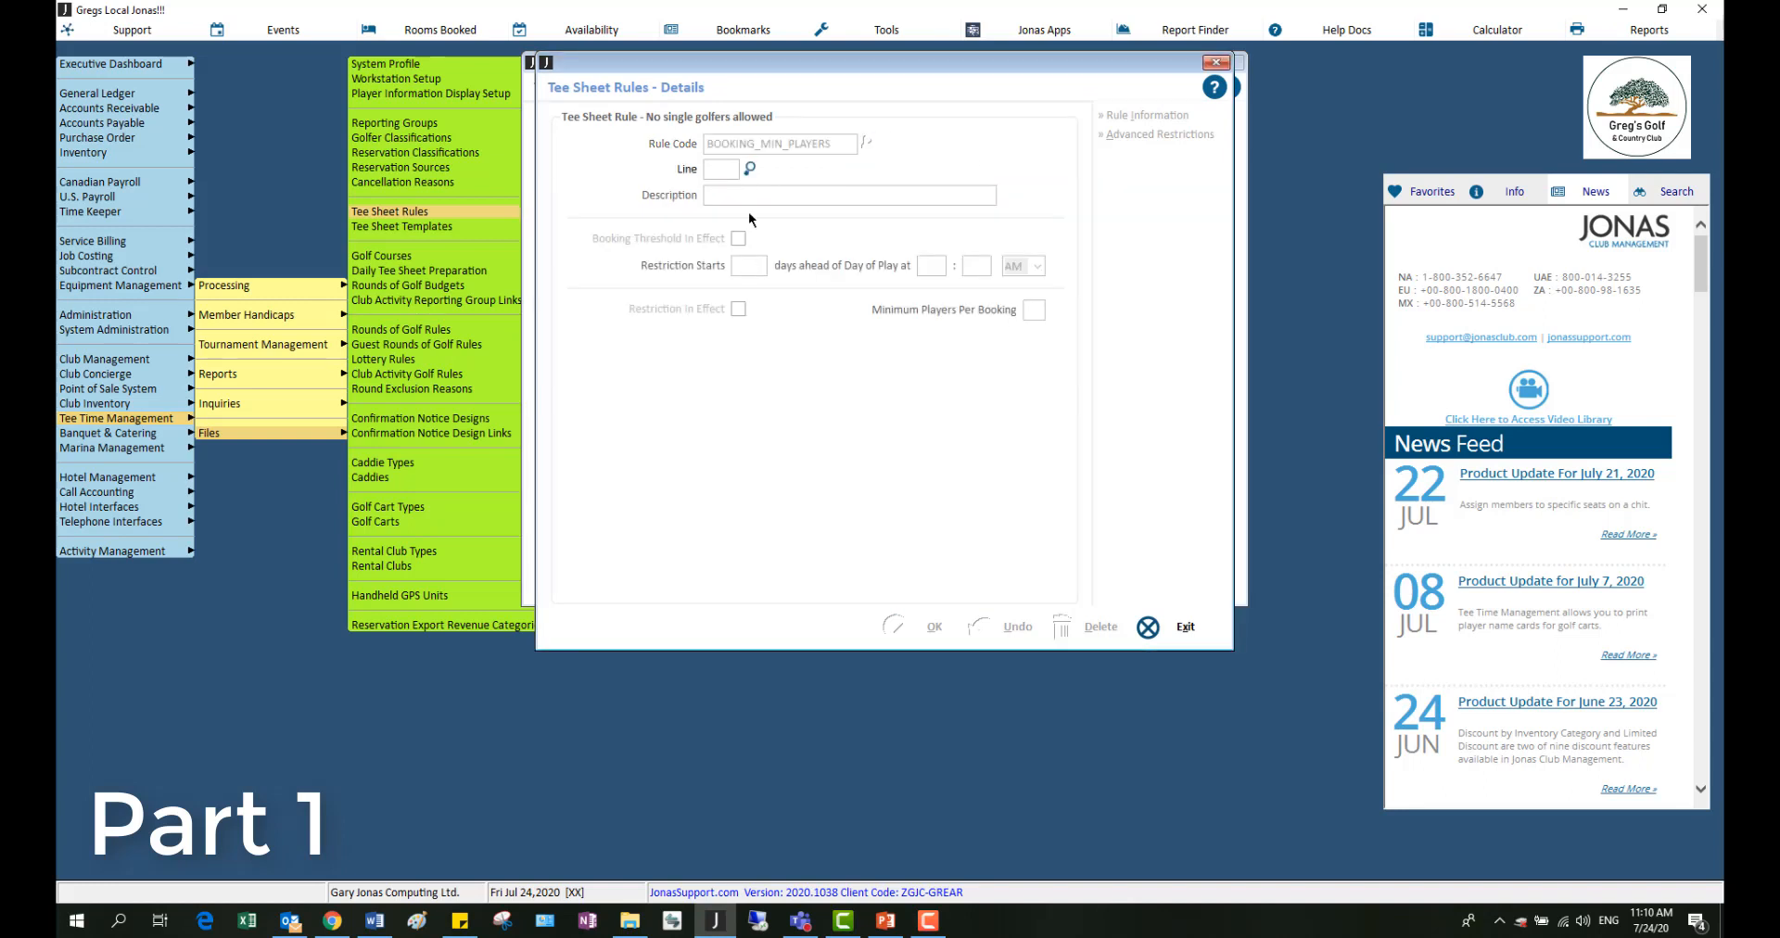
click(751, 170)
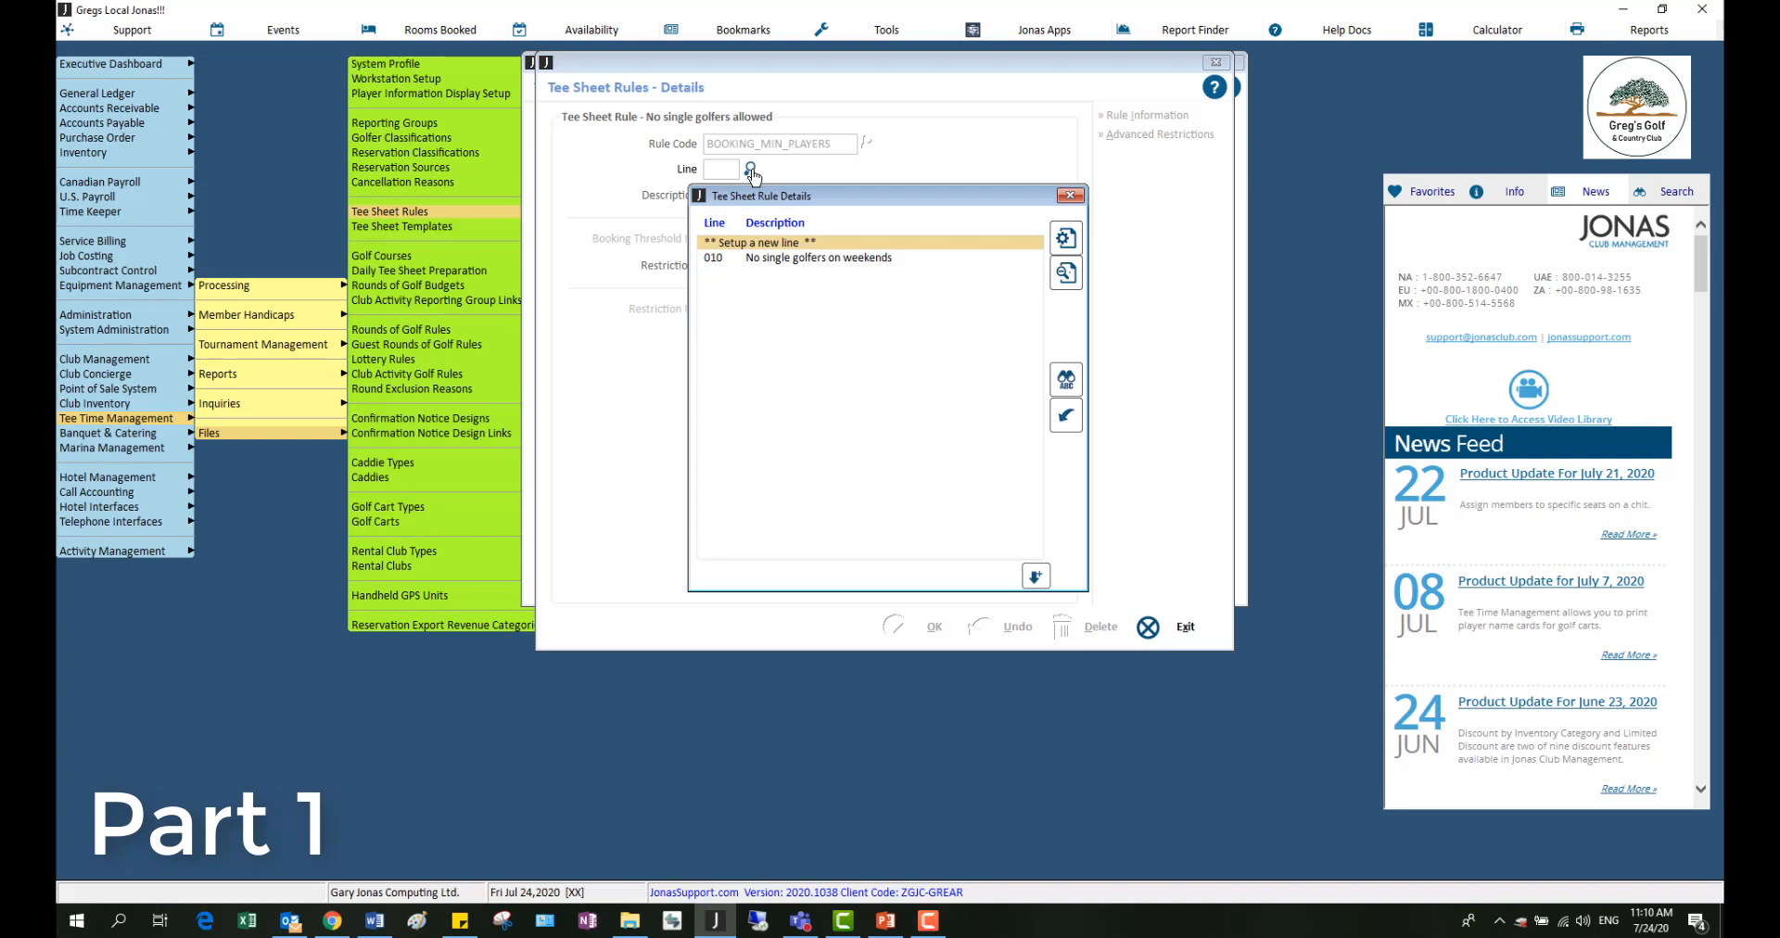
double_click(754, 262)
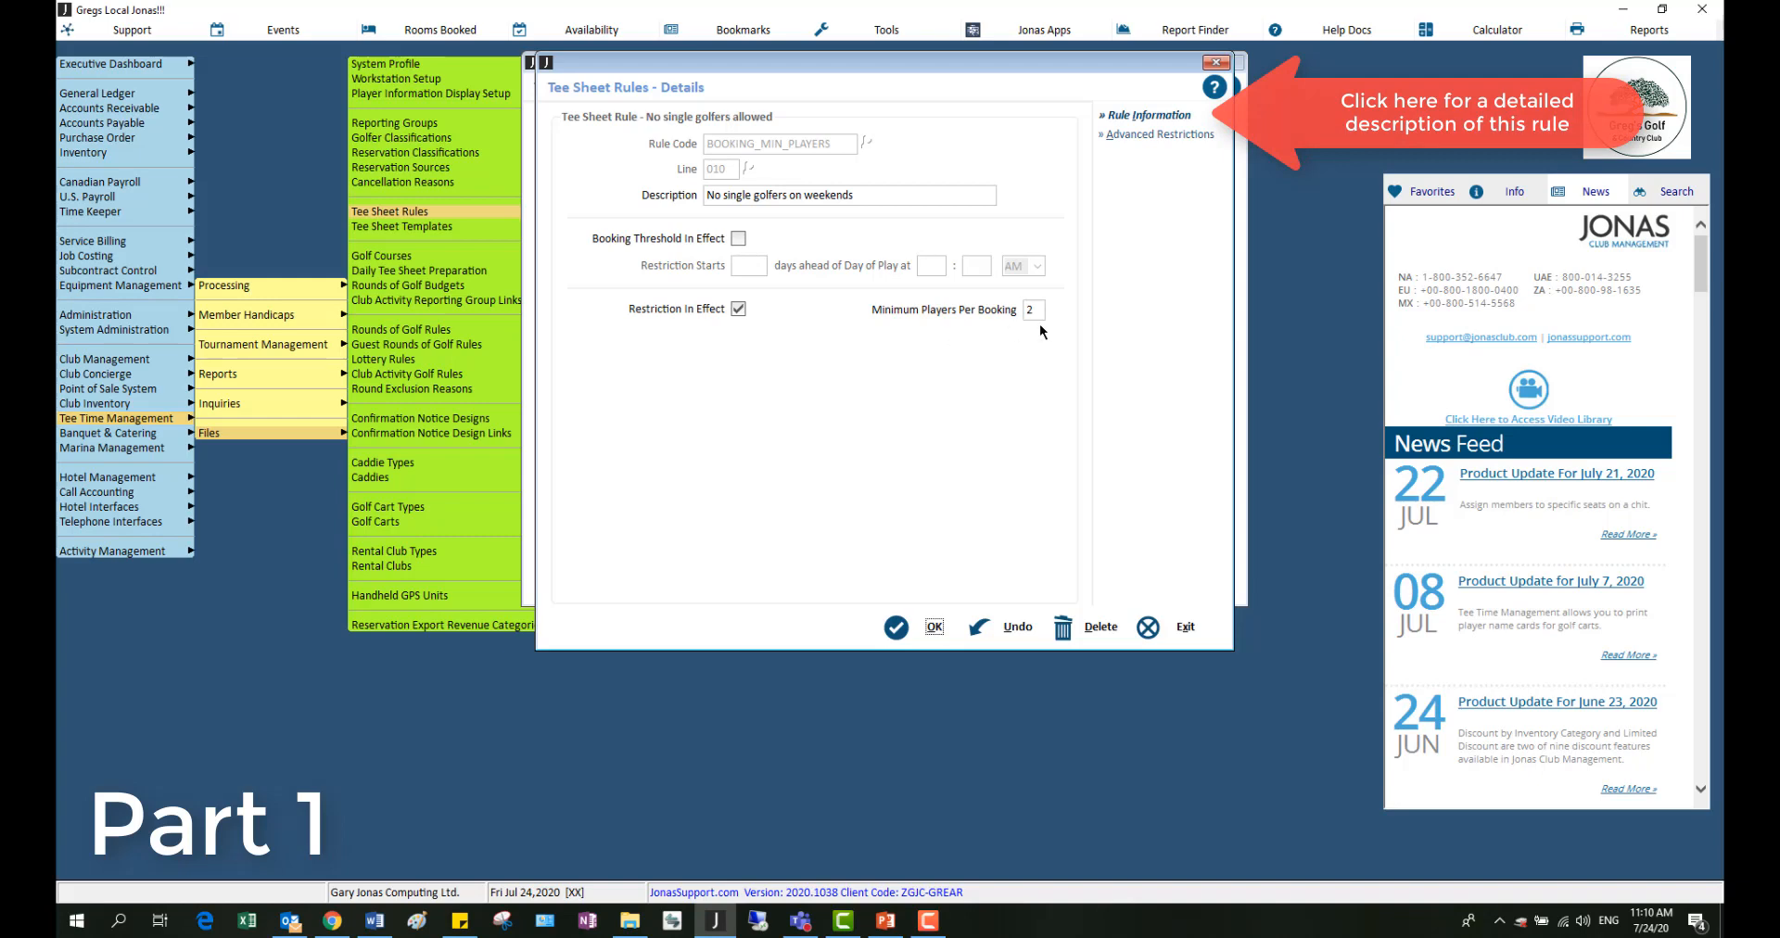
click(1129, 137)
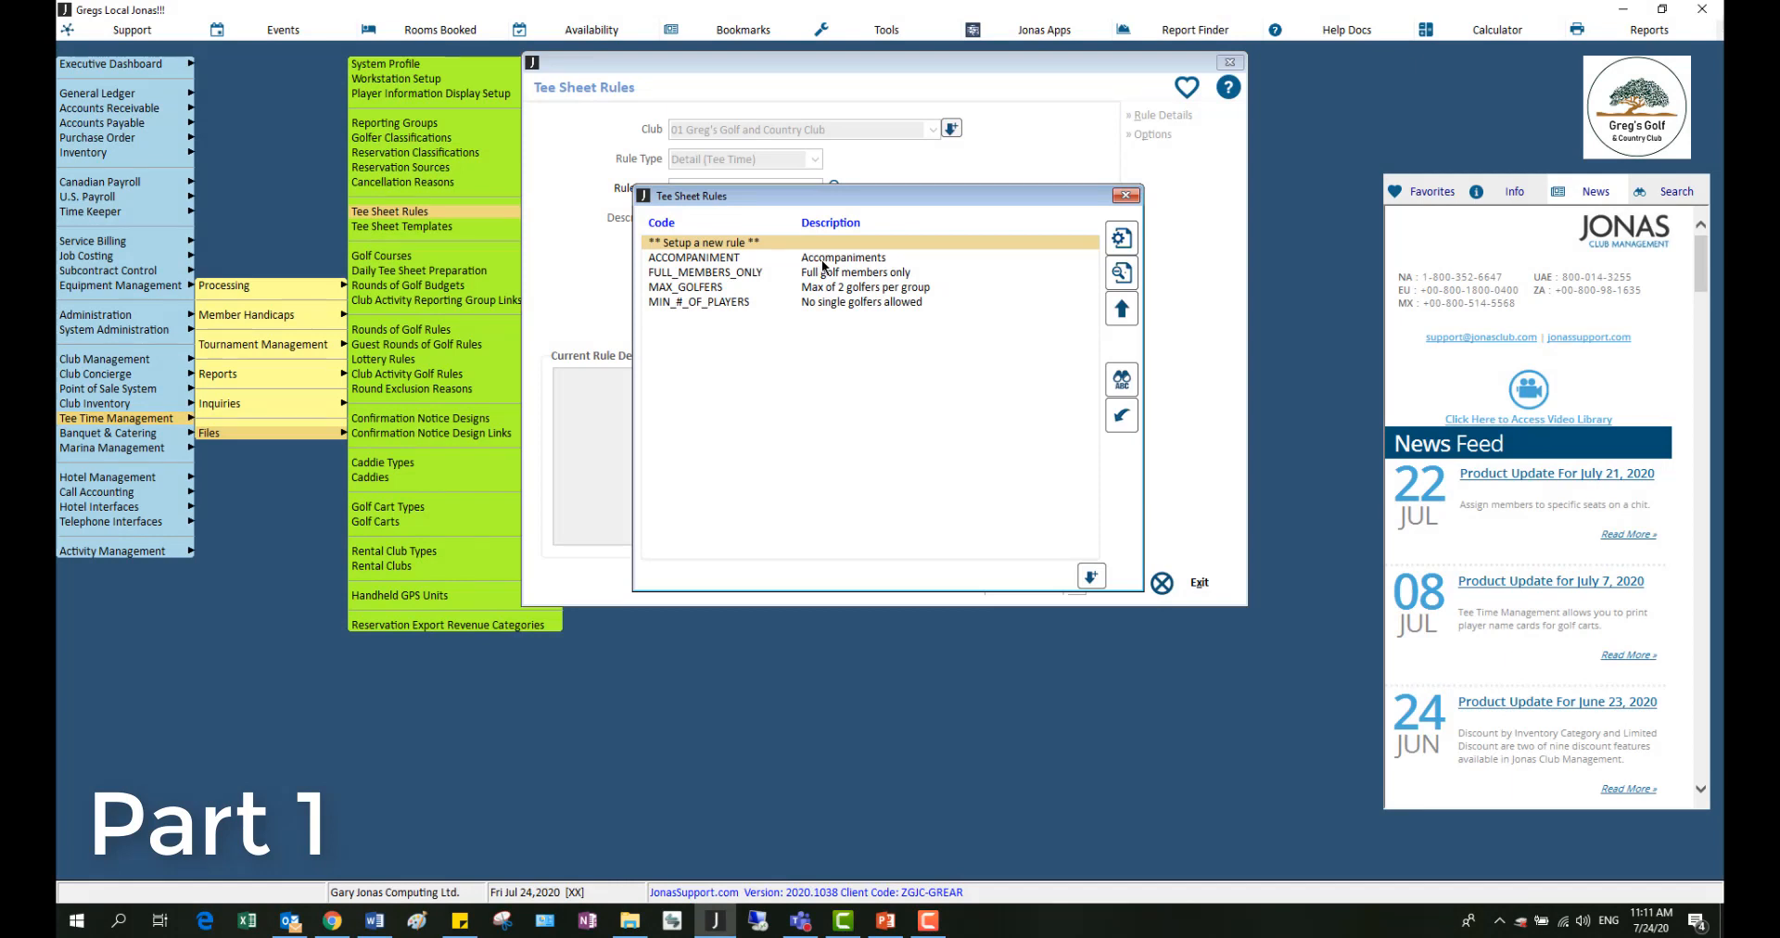
Open the ACCOMPANIMENT rule and bring up line 010 of its G/C_ACCOMPANIMENTS rule details
double_click(819, 260)
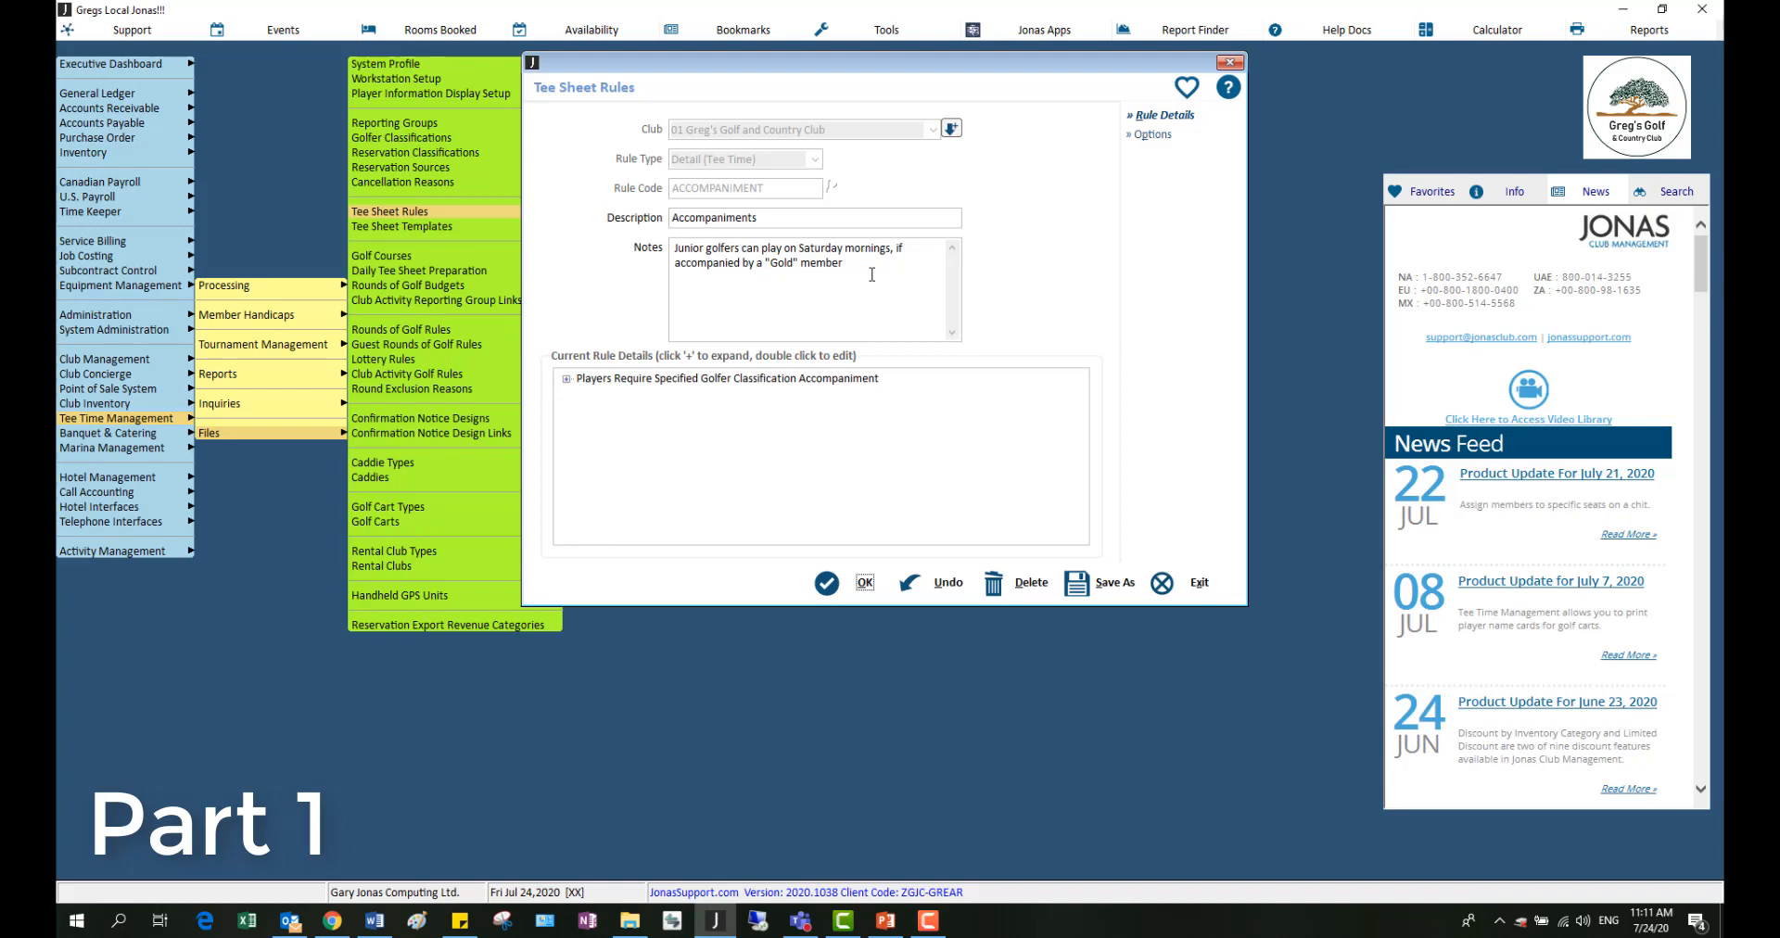
click(1149, 120)
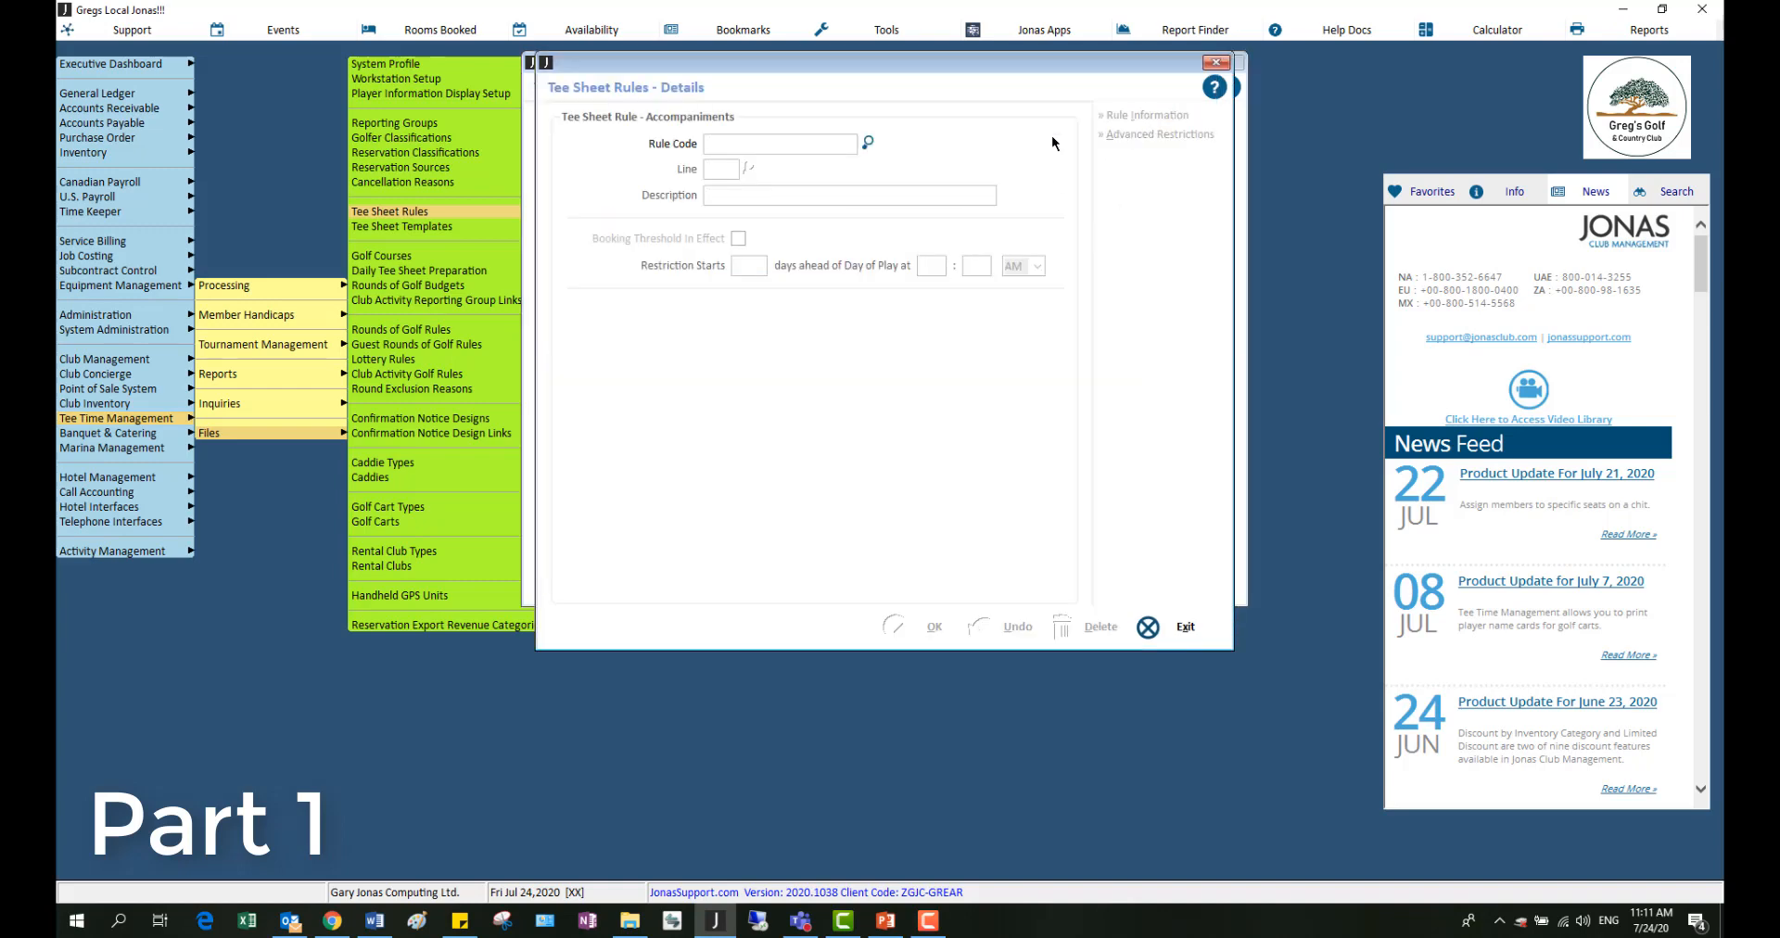
click(869, 144)
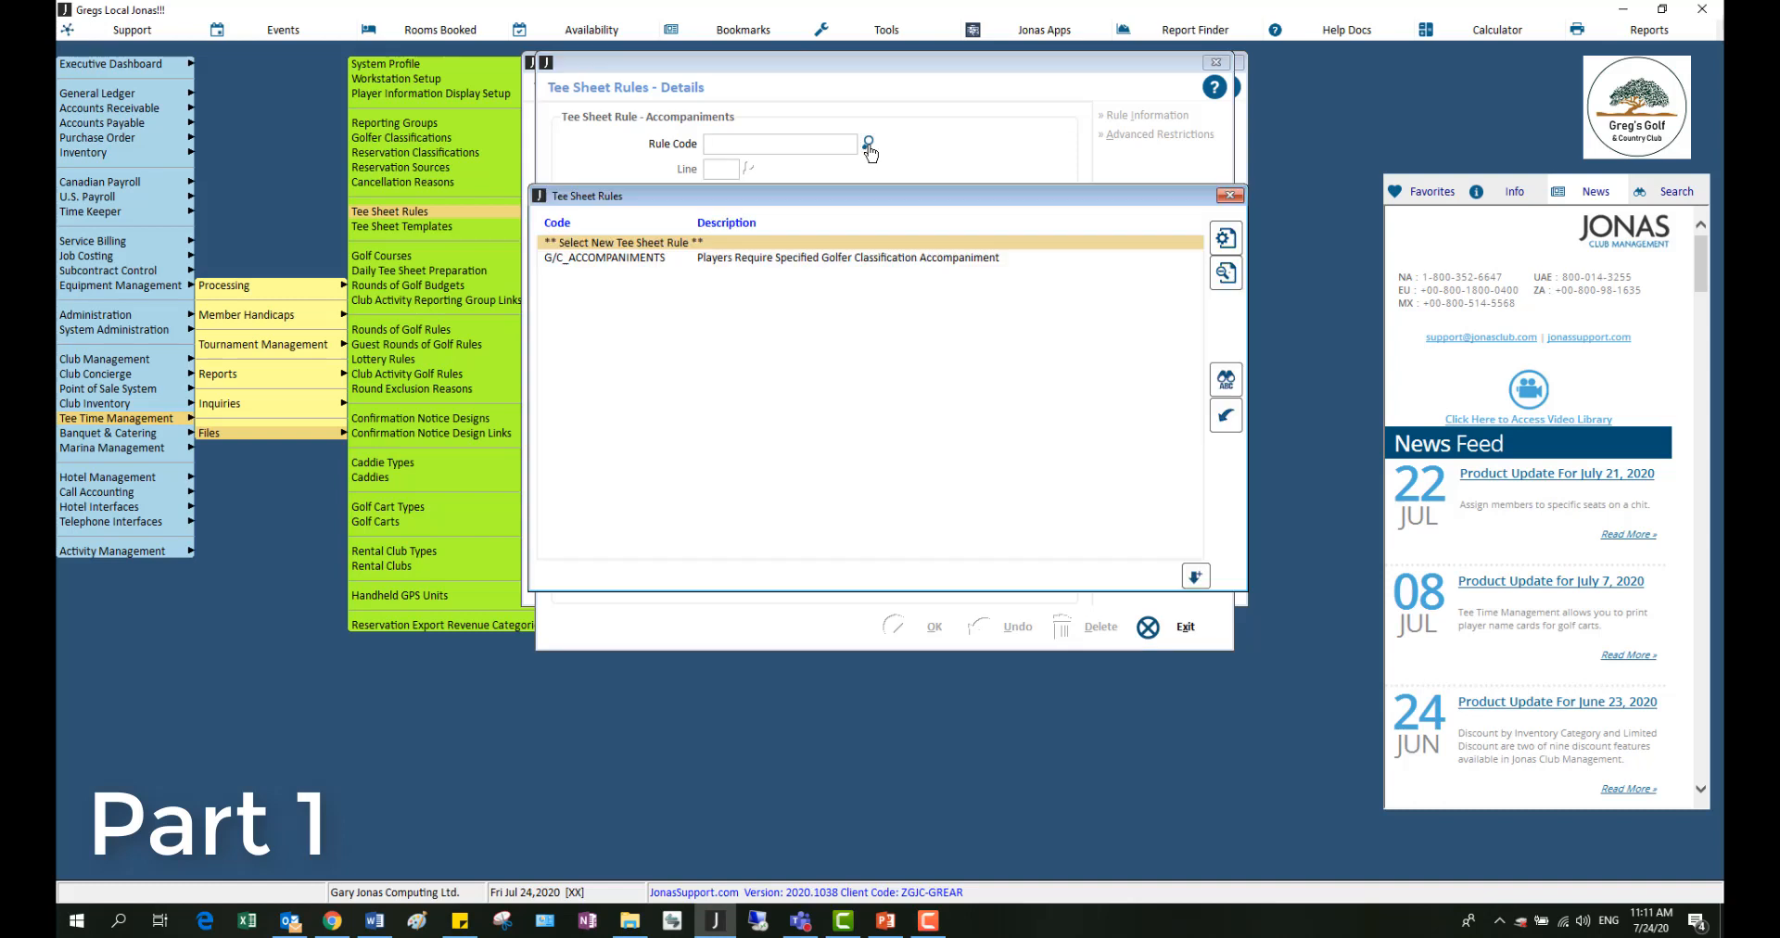
double_click(754, 258)
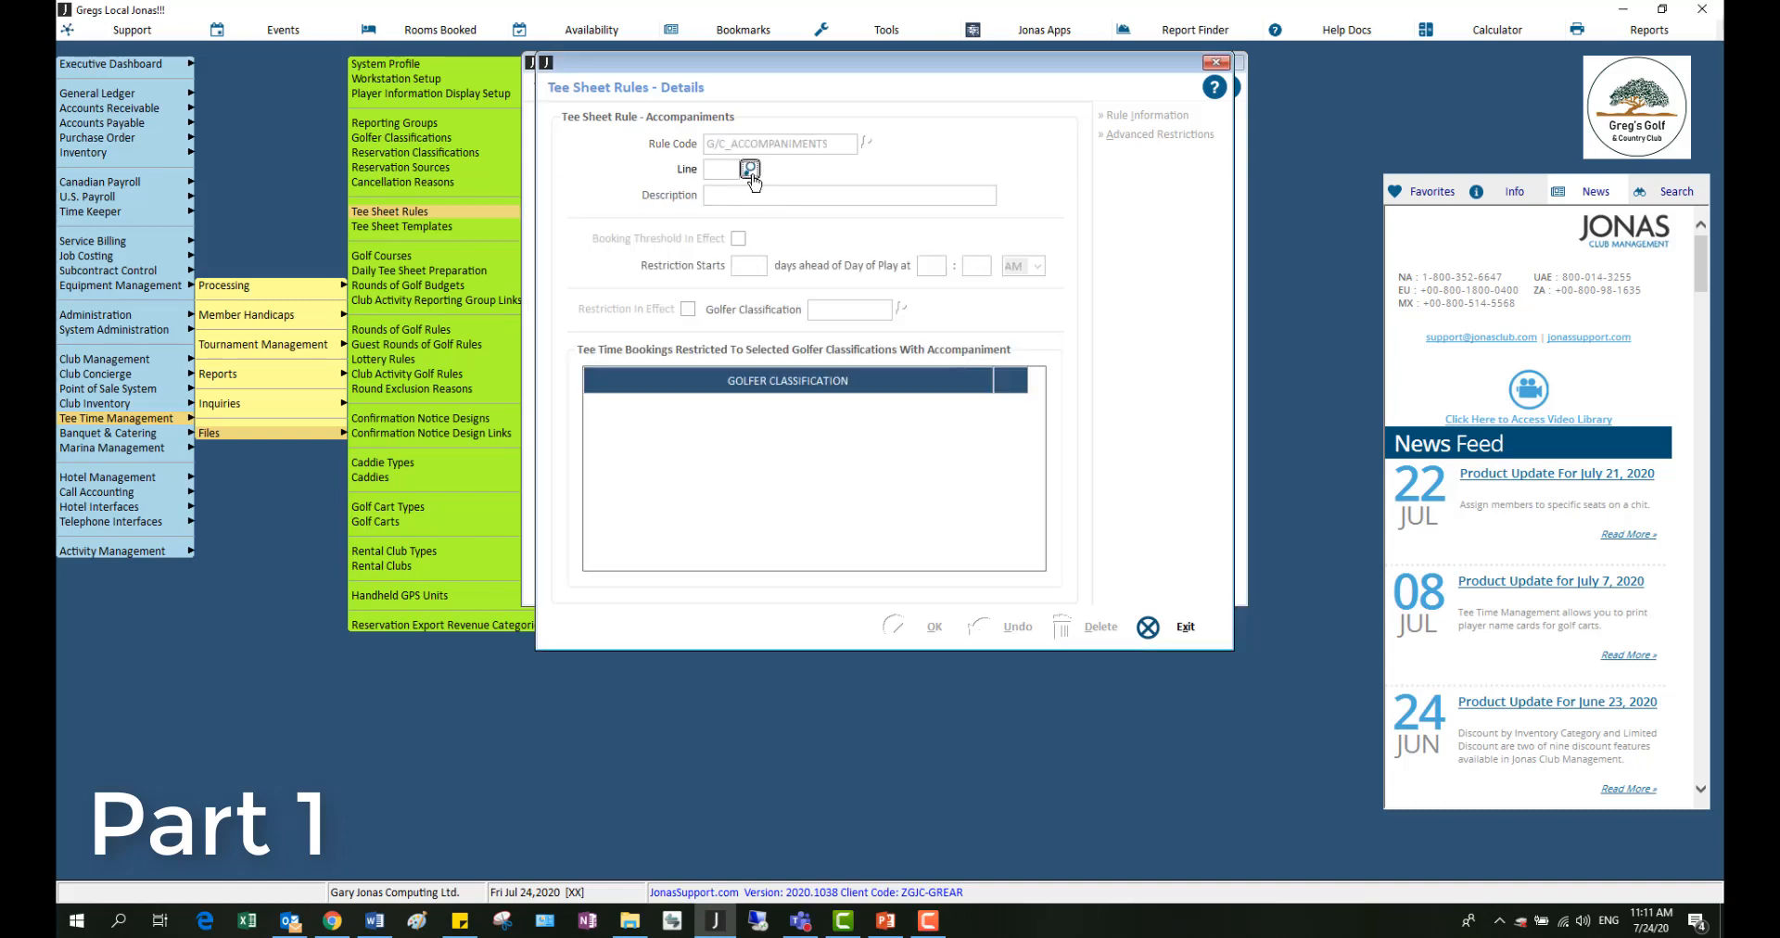
click(749, 169)
double_click(763, 259)
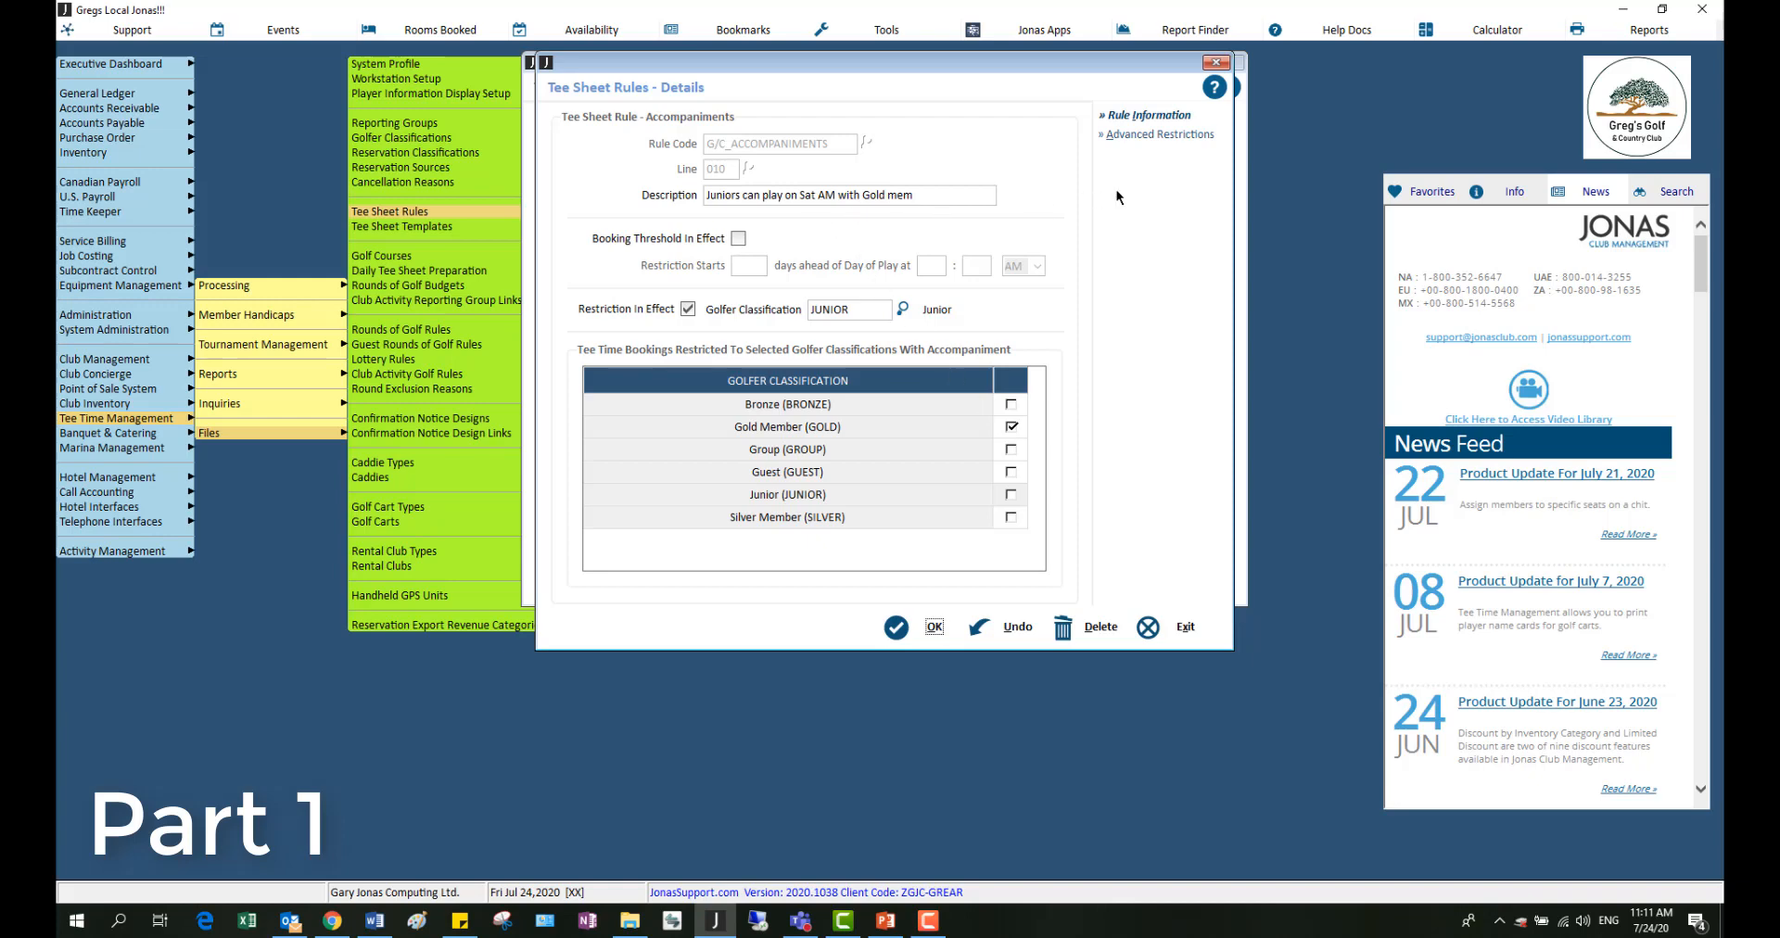
Put day-of-the-week restrictions in effect for the accompaniment line and enforce them on Saturdays
click(1148, 140)
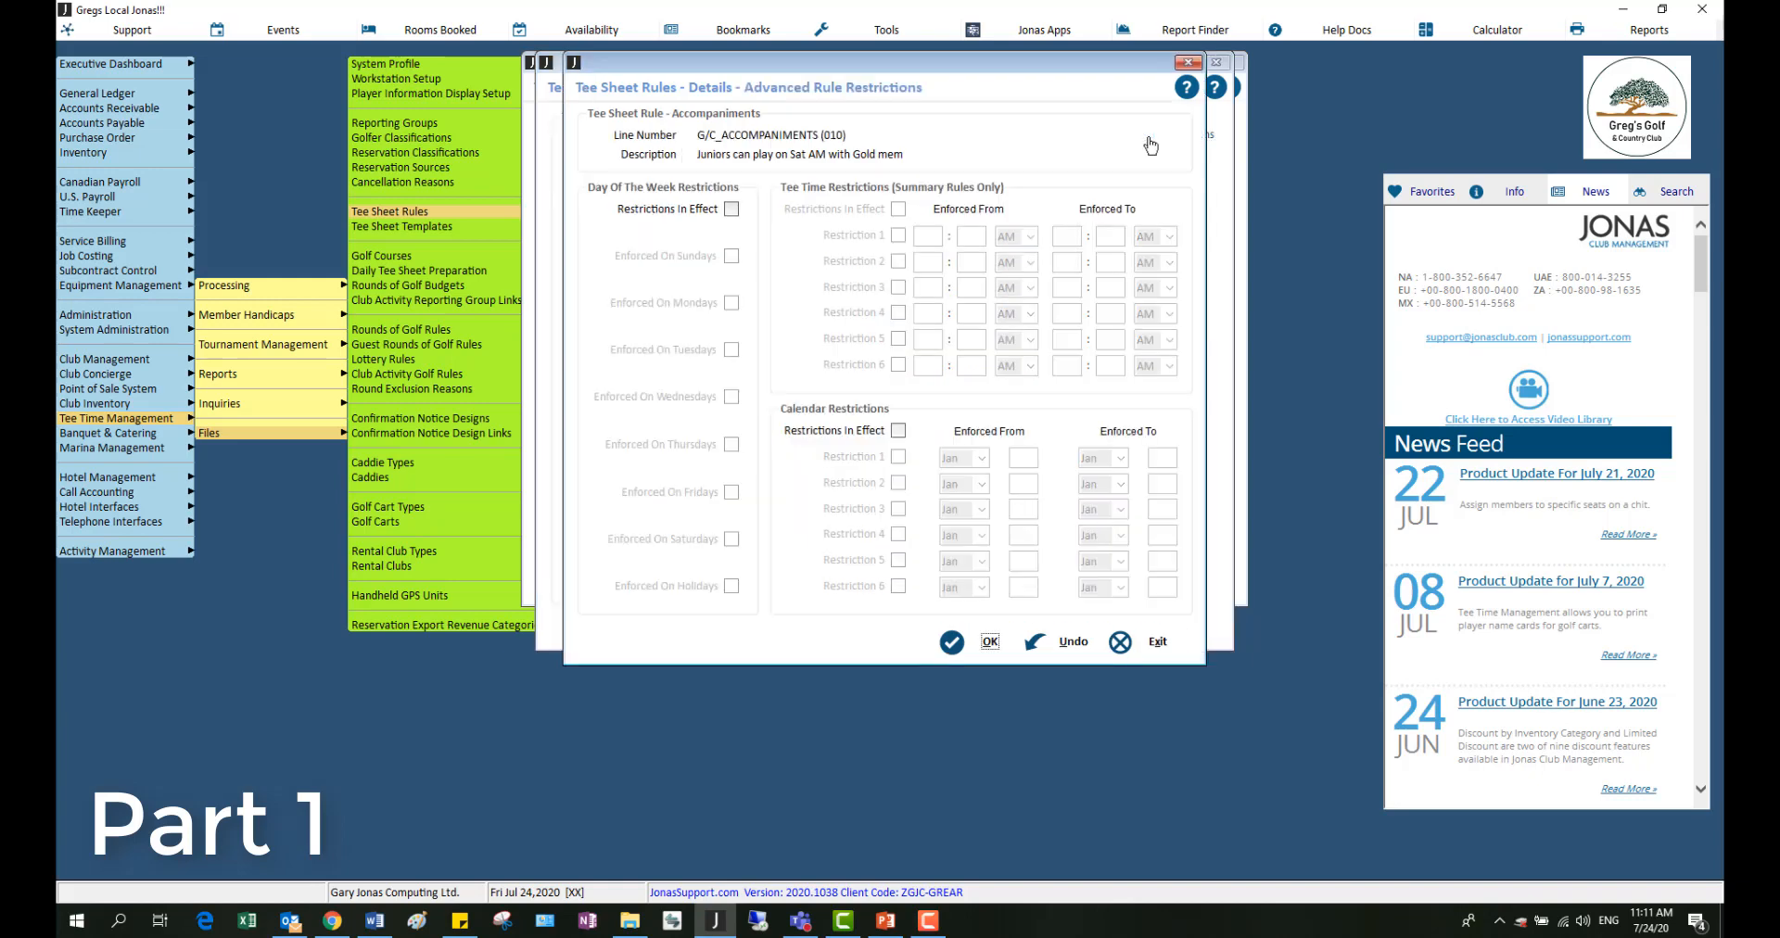
click(733, 209)
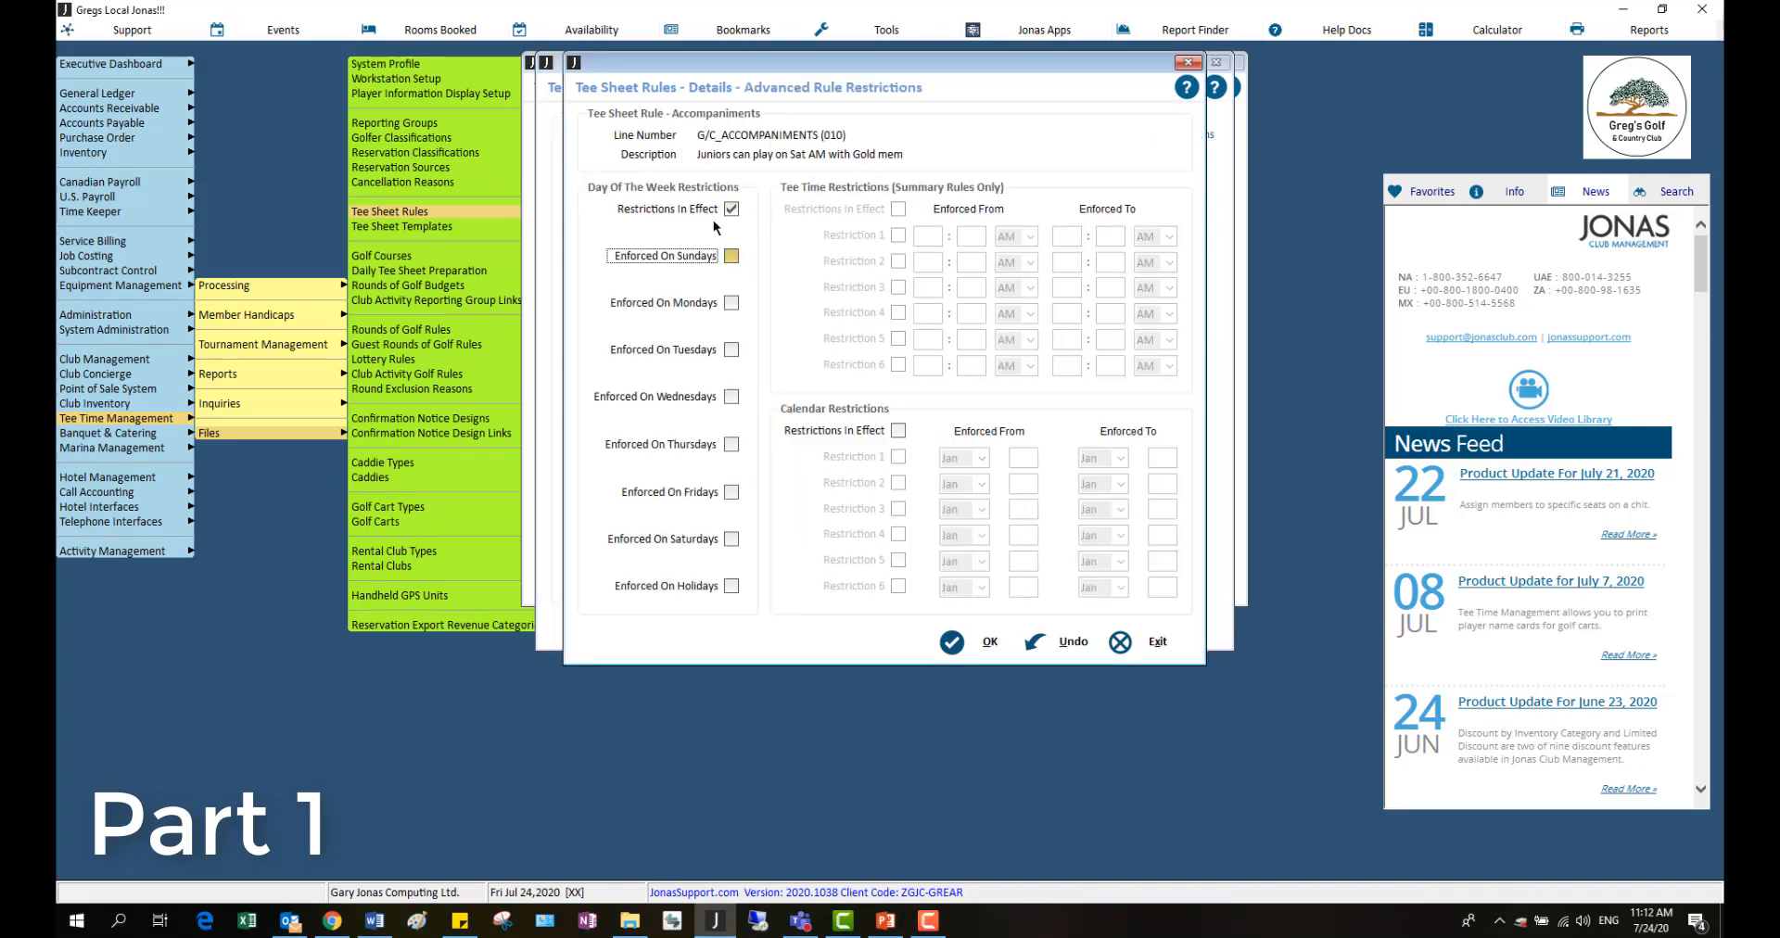
click(731, 540)
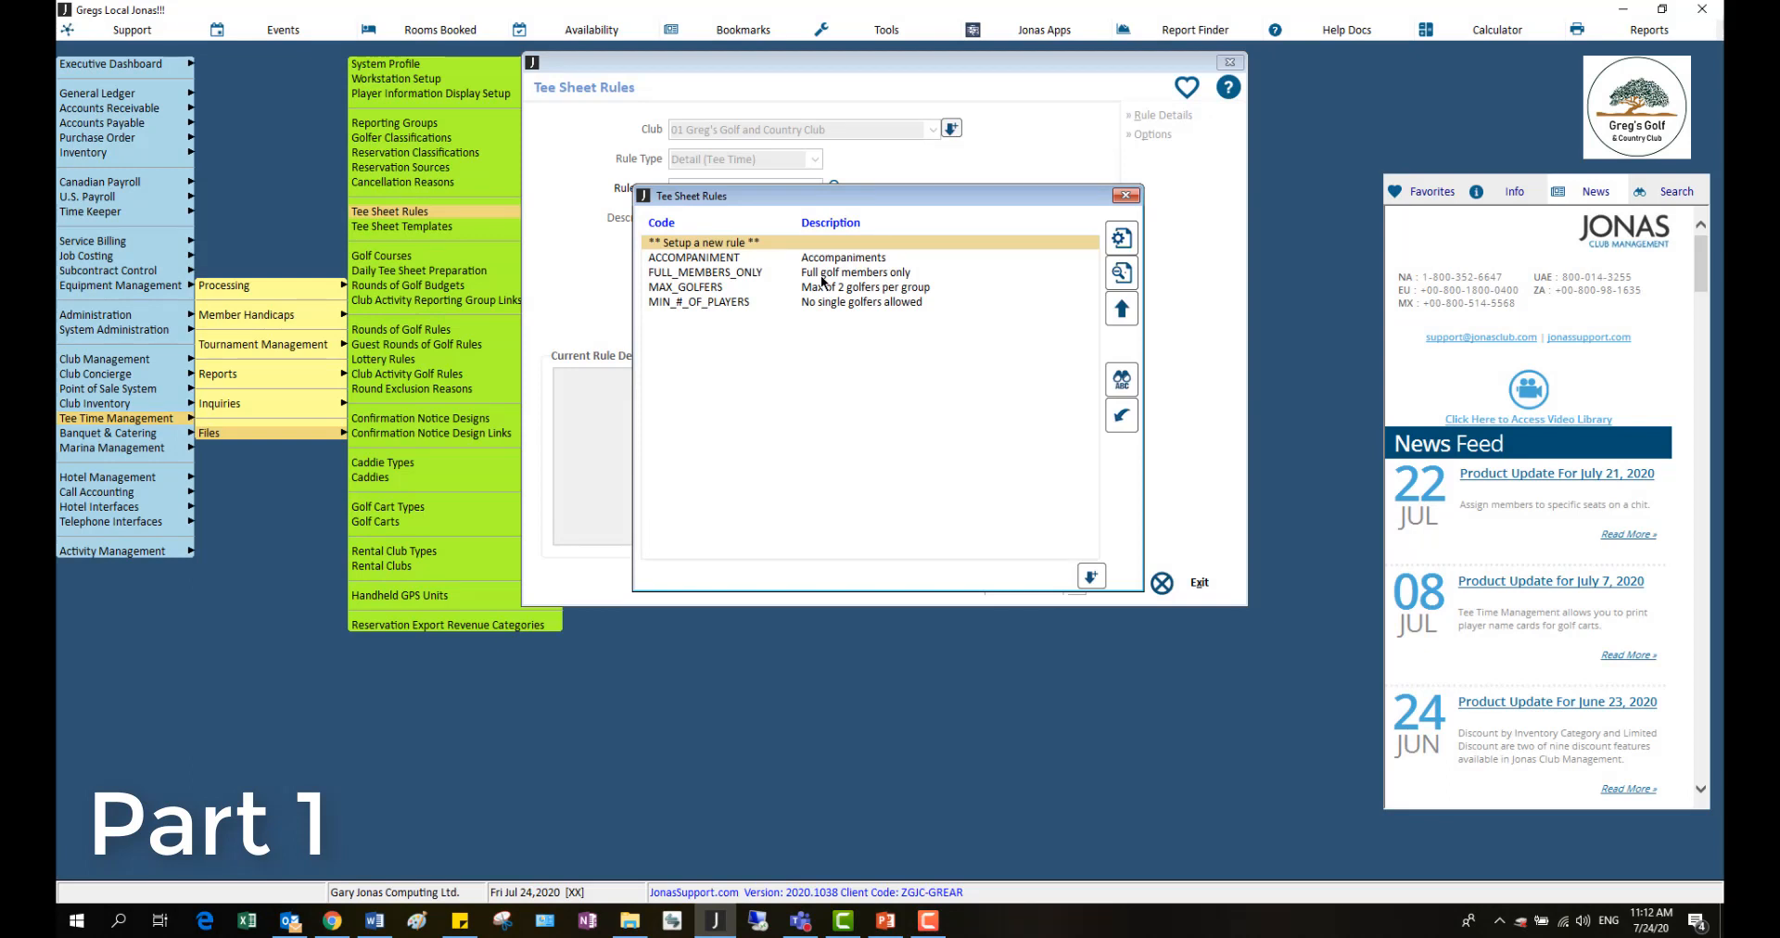
Open the FULL_MEMBERS_ONLY rule and view line 010 of its G/C_RESTRICTIONS details and the advanced restrictions
double_click(826, 275)
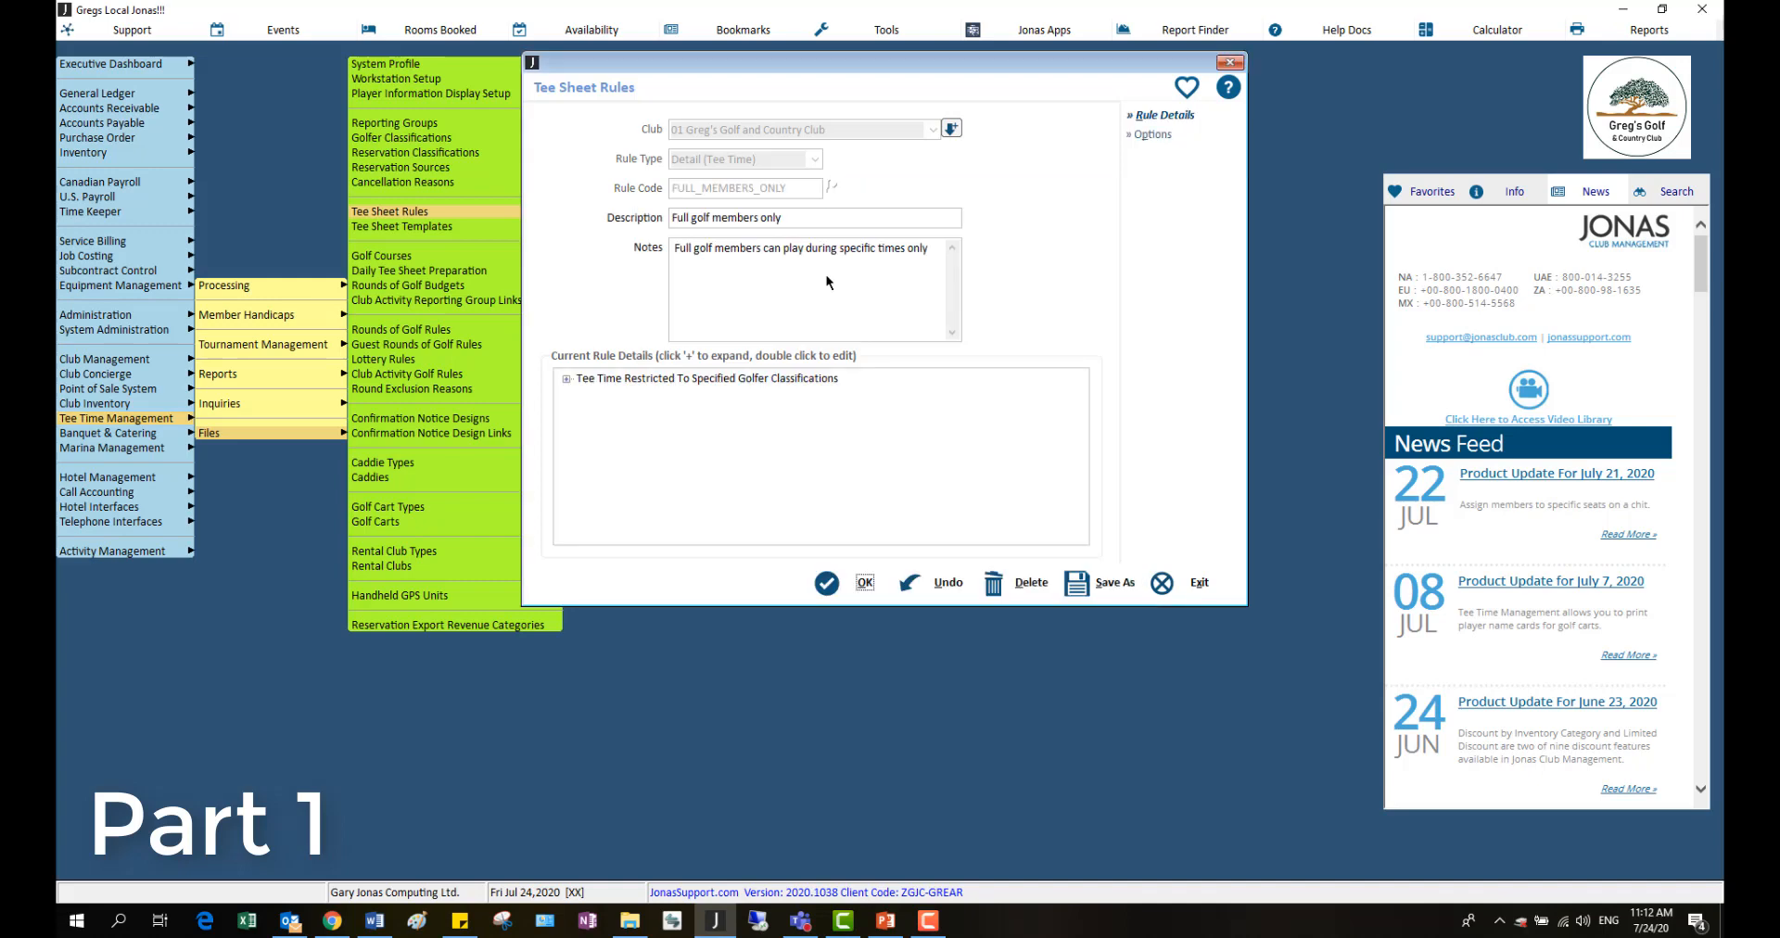
click(1148, 117)
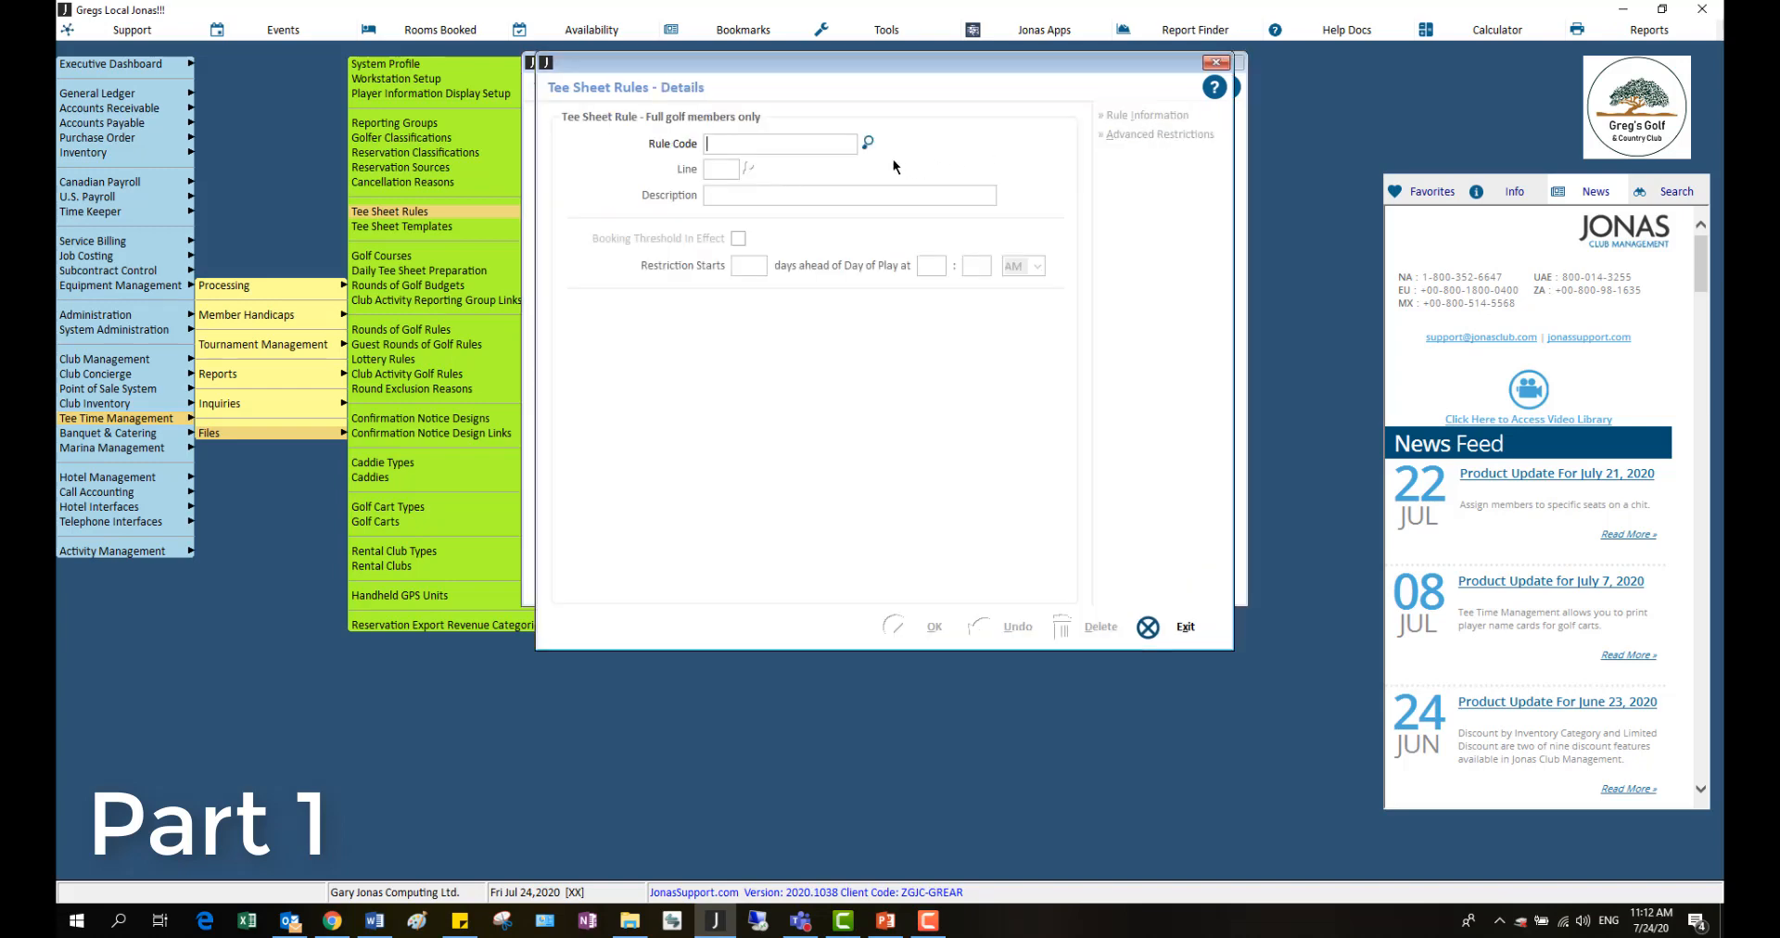
click(868, 145)
double_click(781, 258)
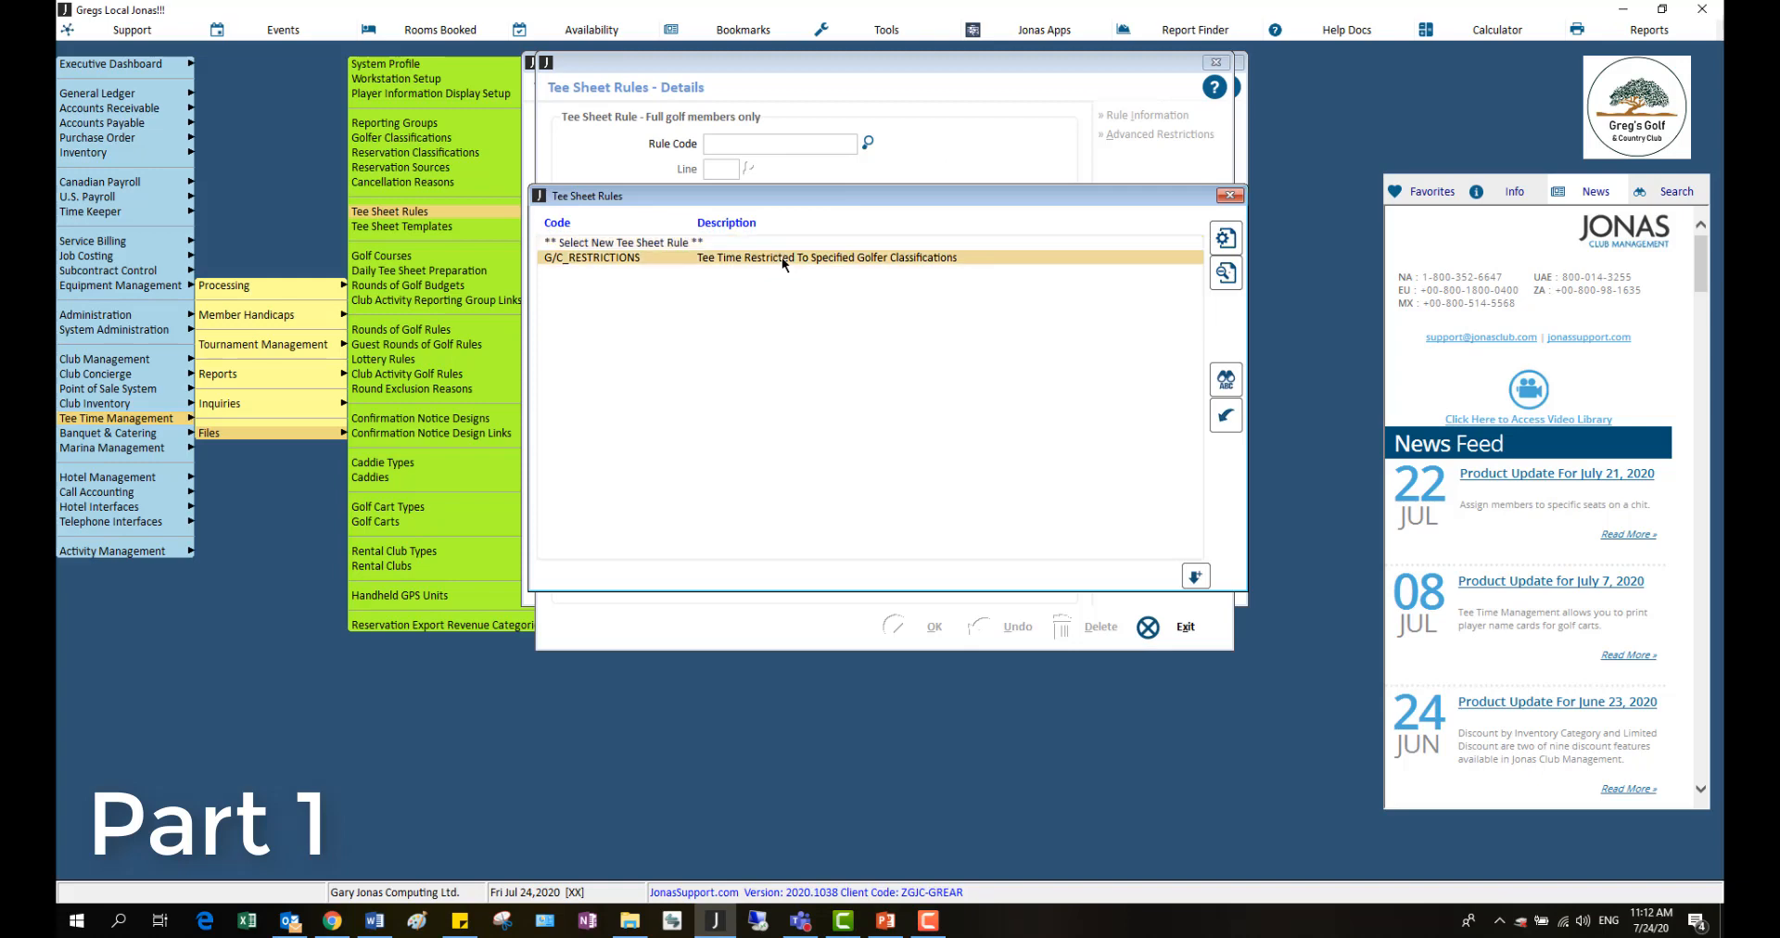
click(749, 169)
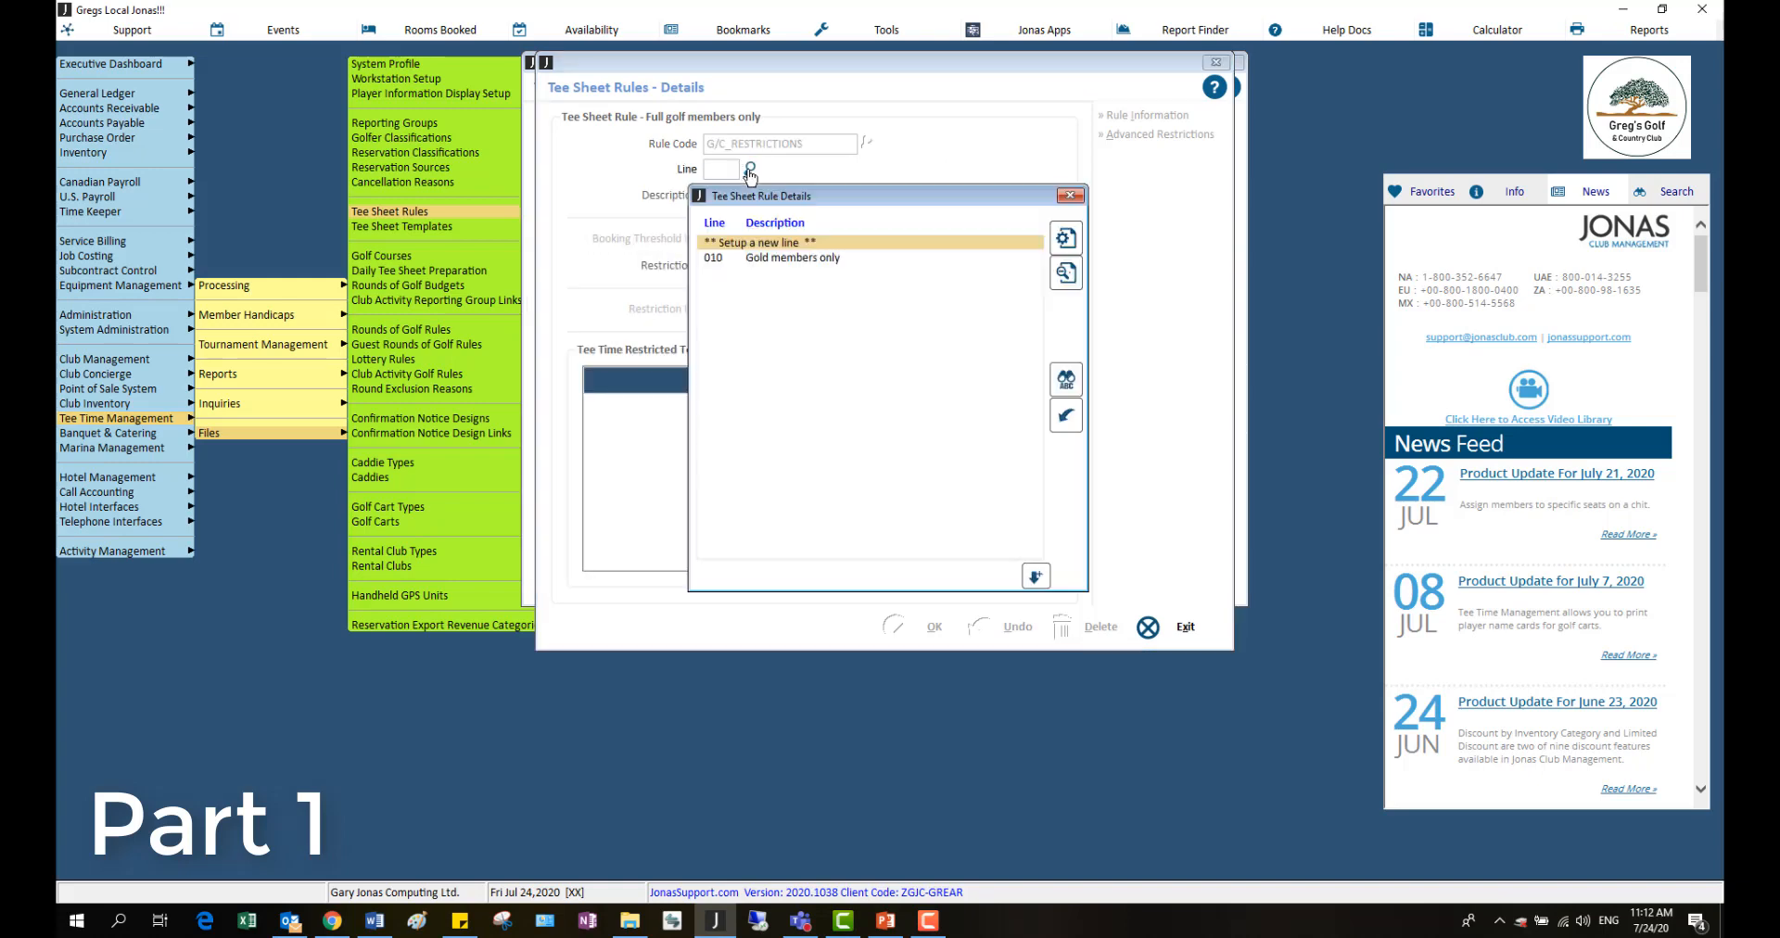
double_click(761, 259)
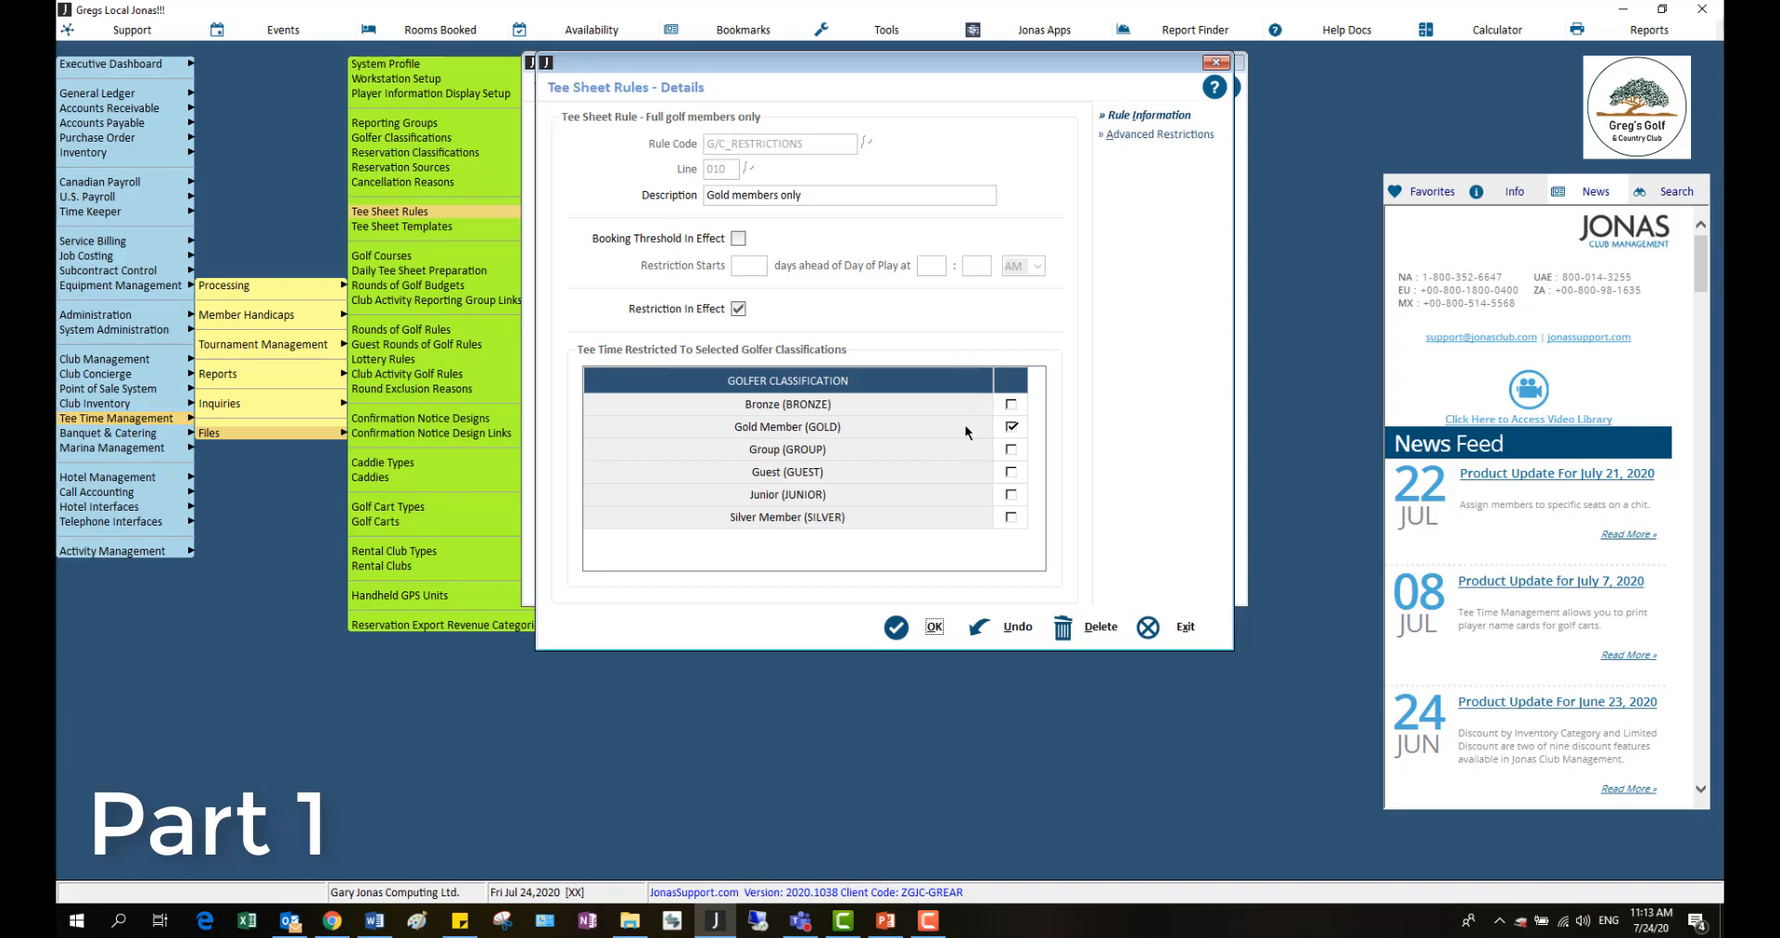
click(1144, 139)
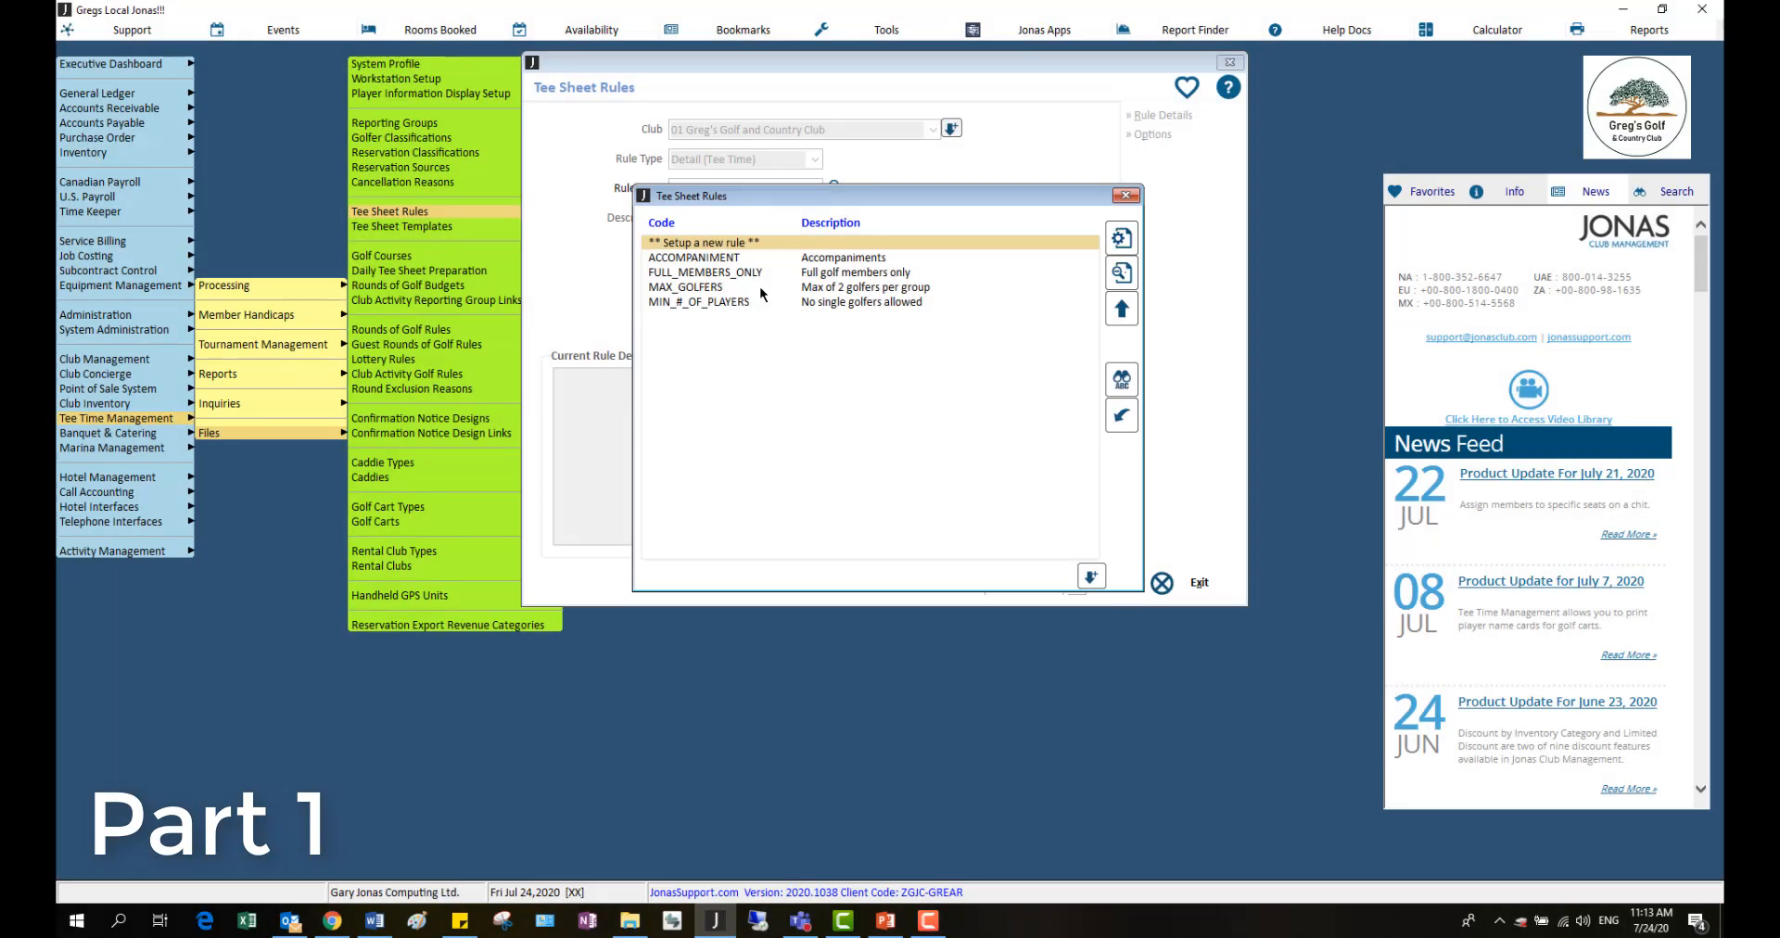
Open the MAX_GOLFERS rule, review line 010 of its TEE_TIME_MAX_PLAYERS details, and accept the line
double_click(760, 289)
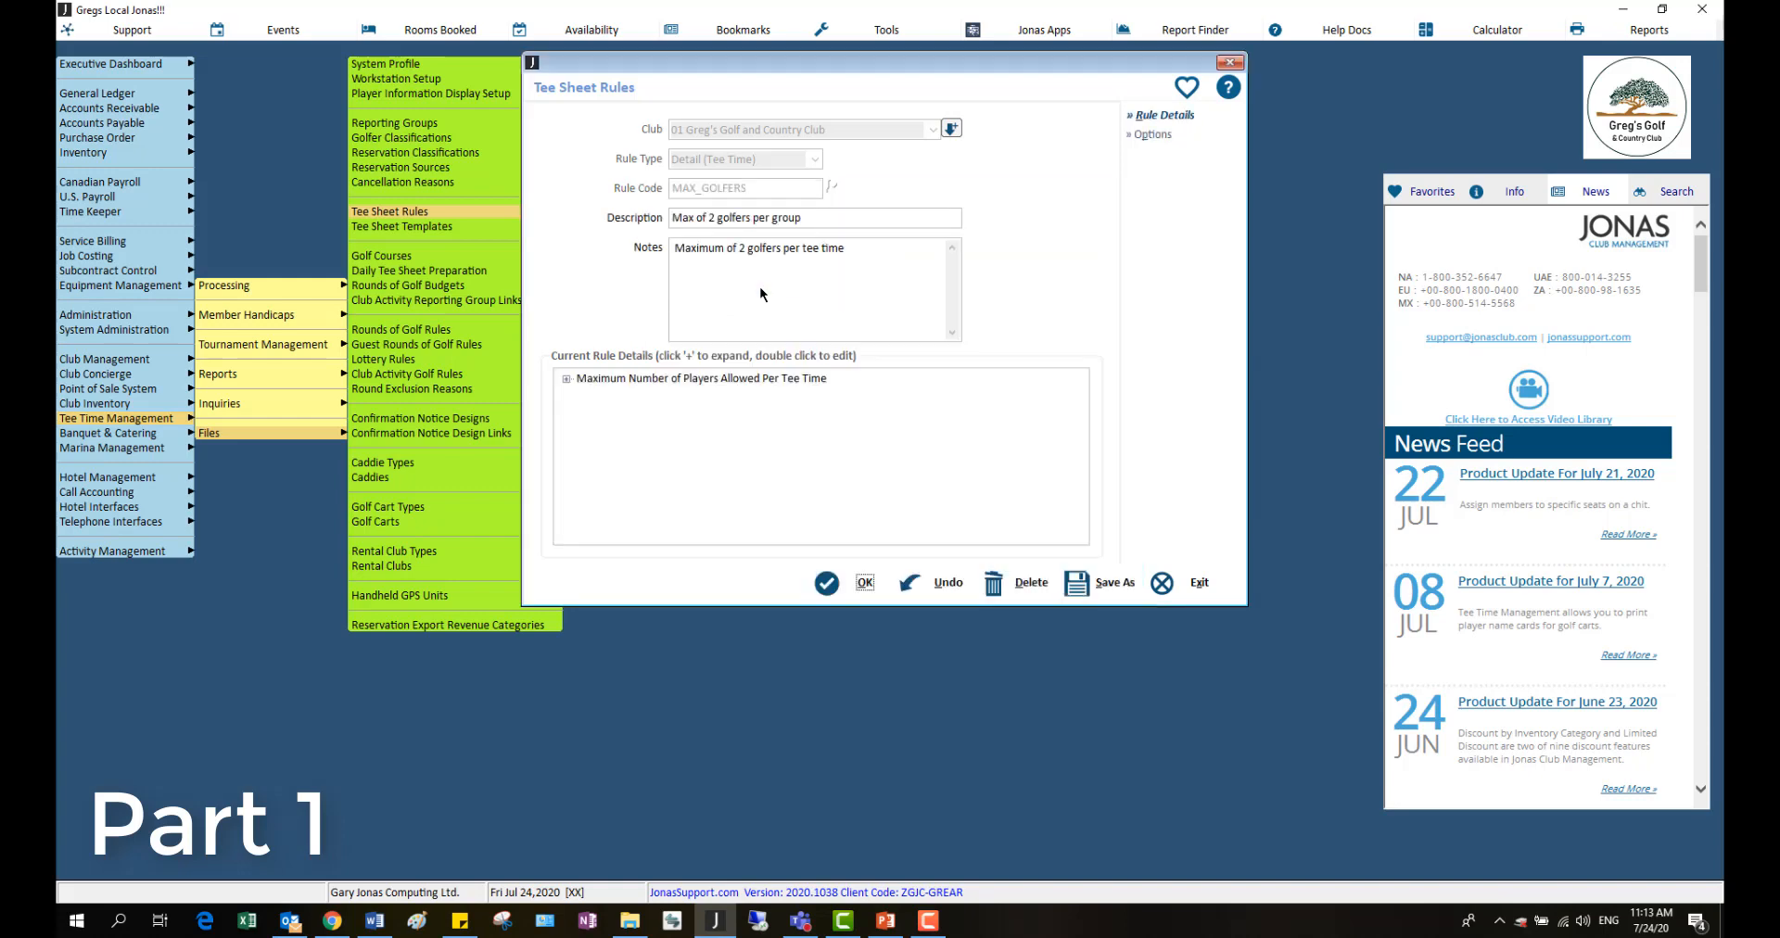
click(1143, 123)
click(868, 156)
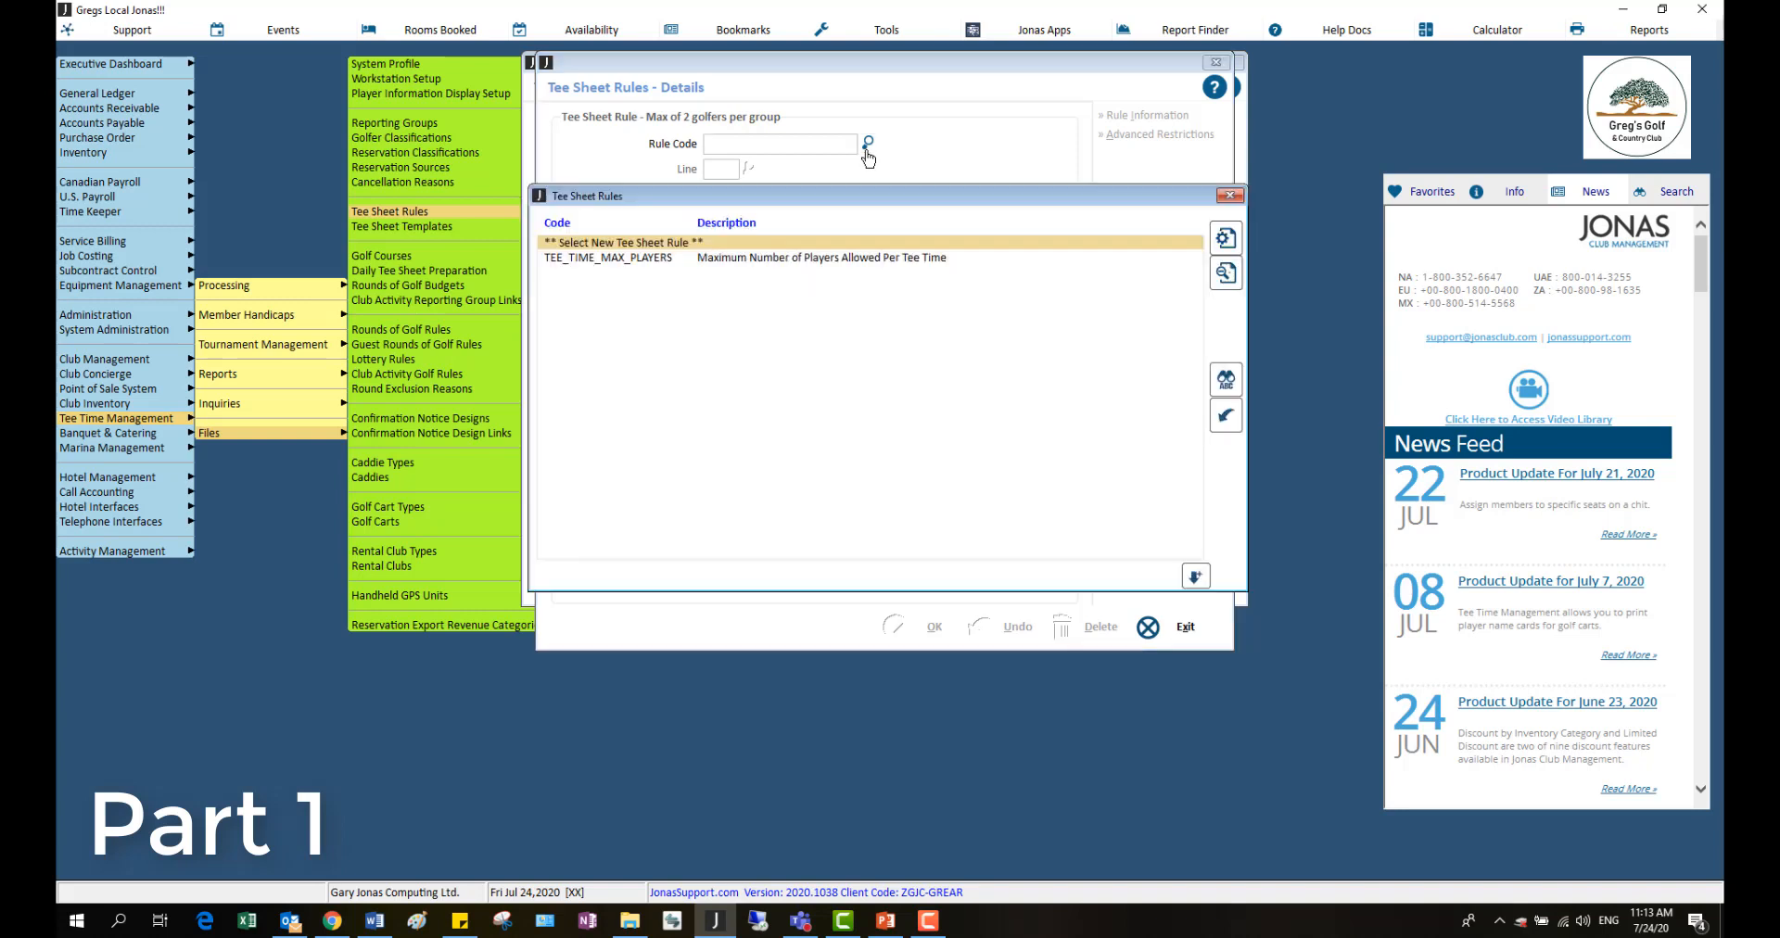
double_click(775, 259)
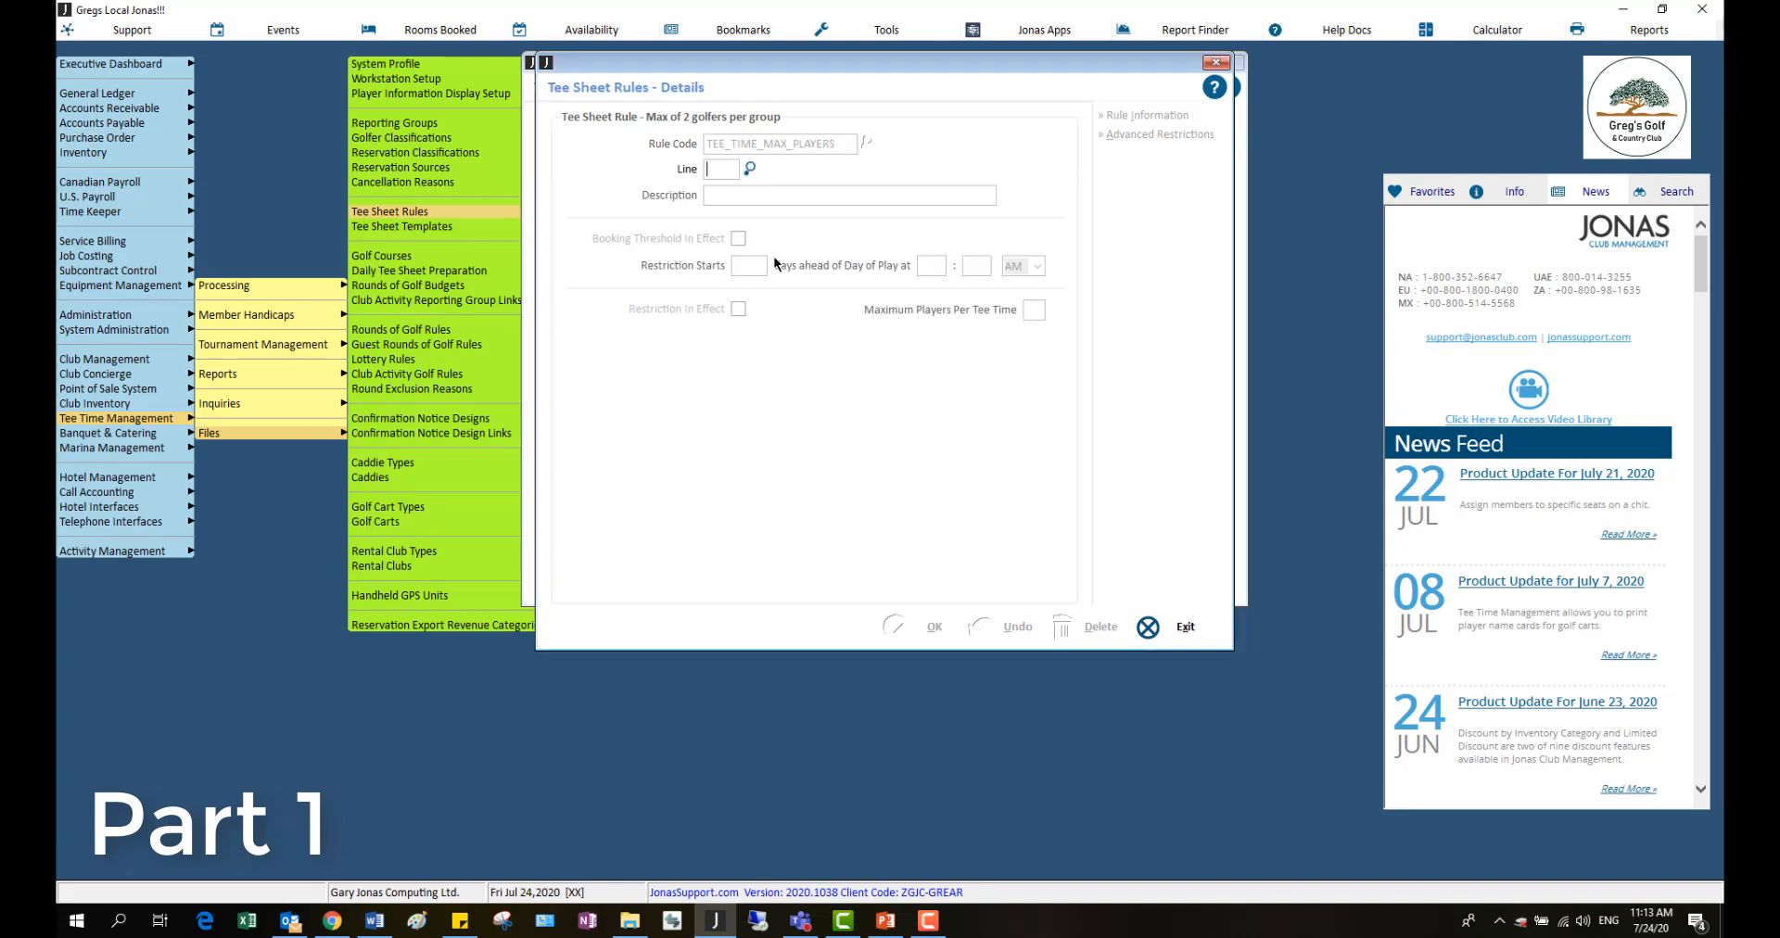
click(750, 169)
click(768, 259)
double_click(767, 259)
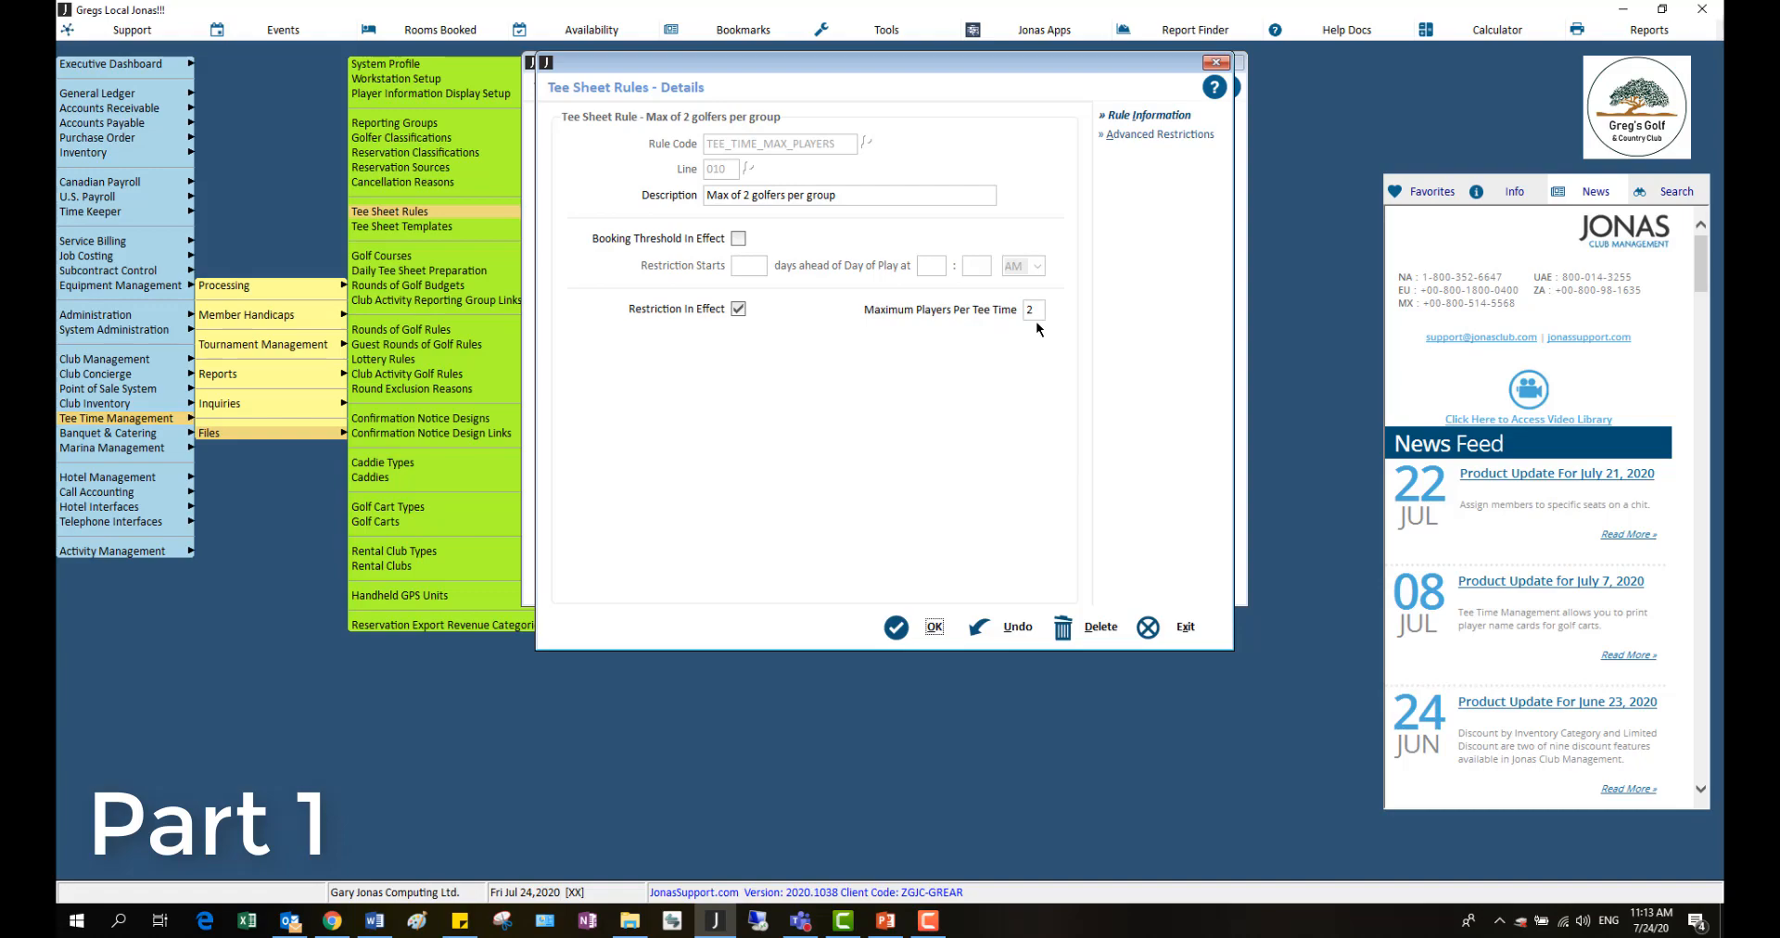
click(930, 627)
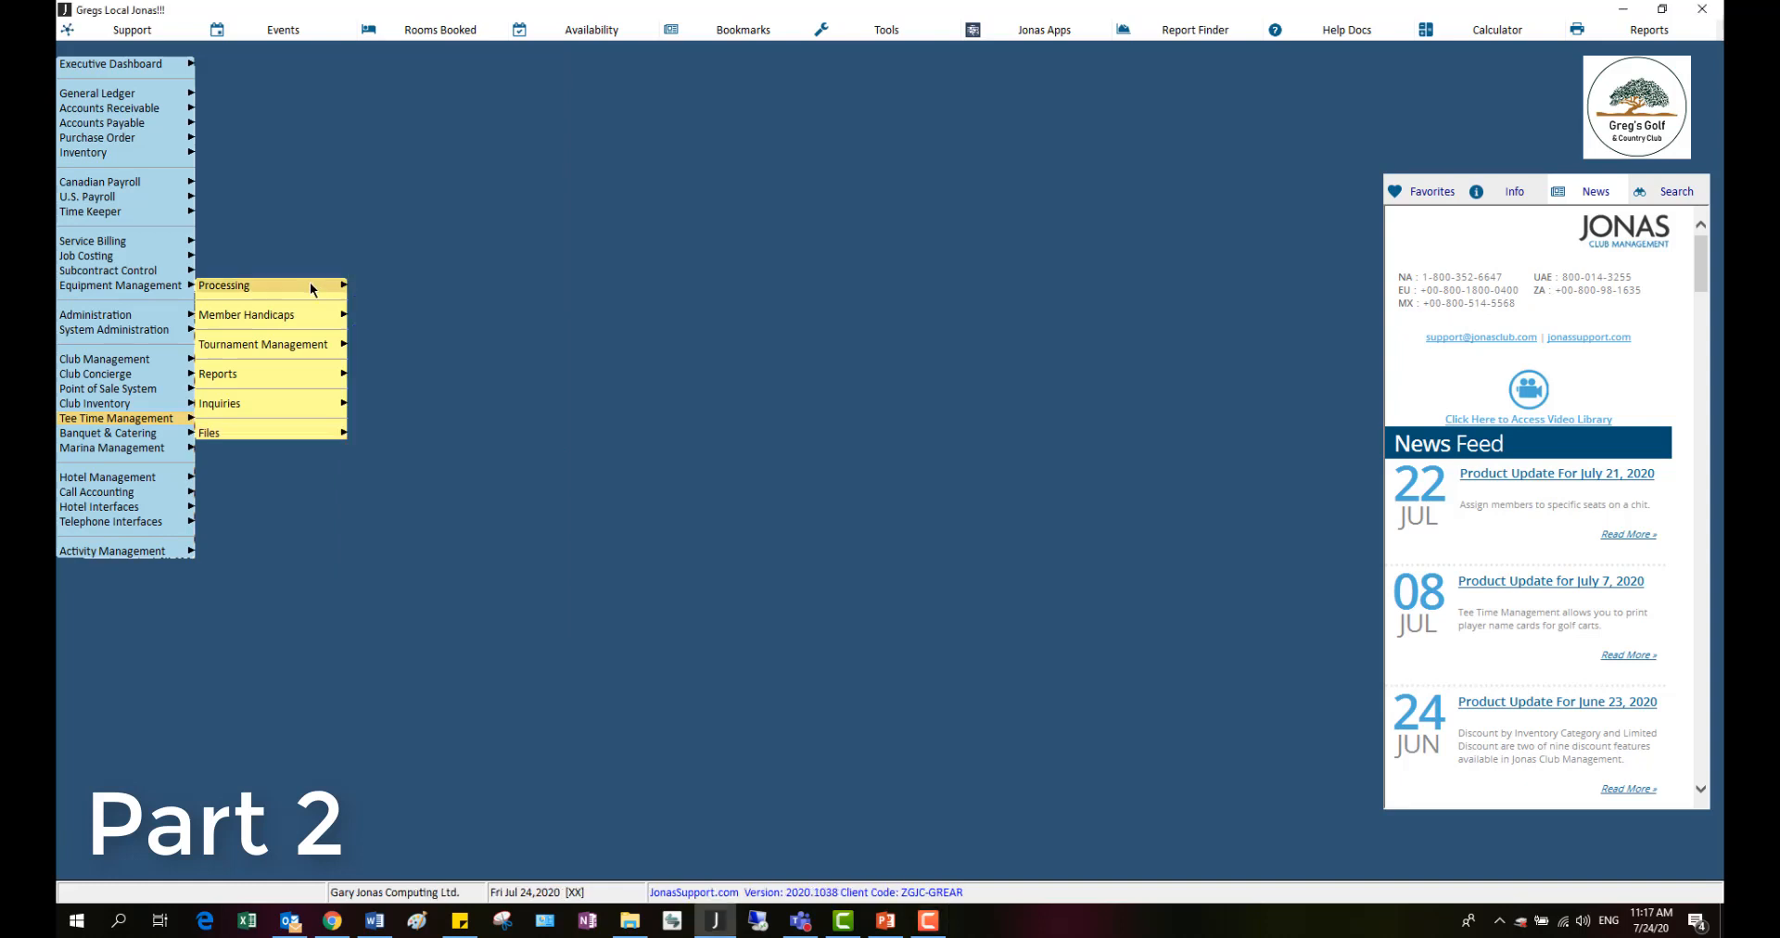
Open the REG - 6-8 template in Tee Sheet Templates under Tee Time Management
mouse_move(310, 288)
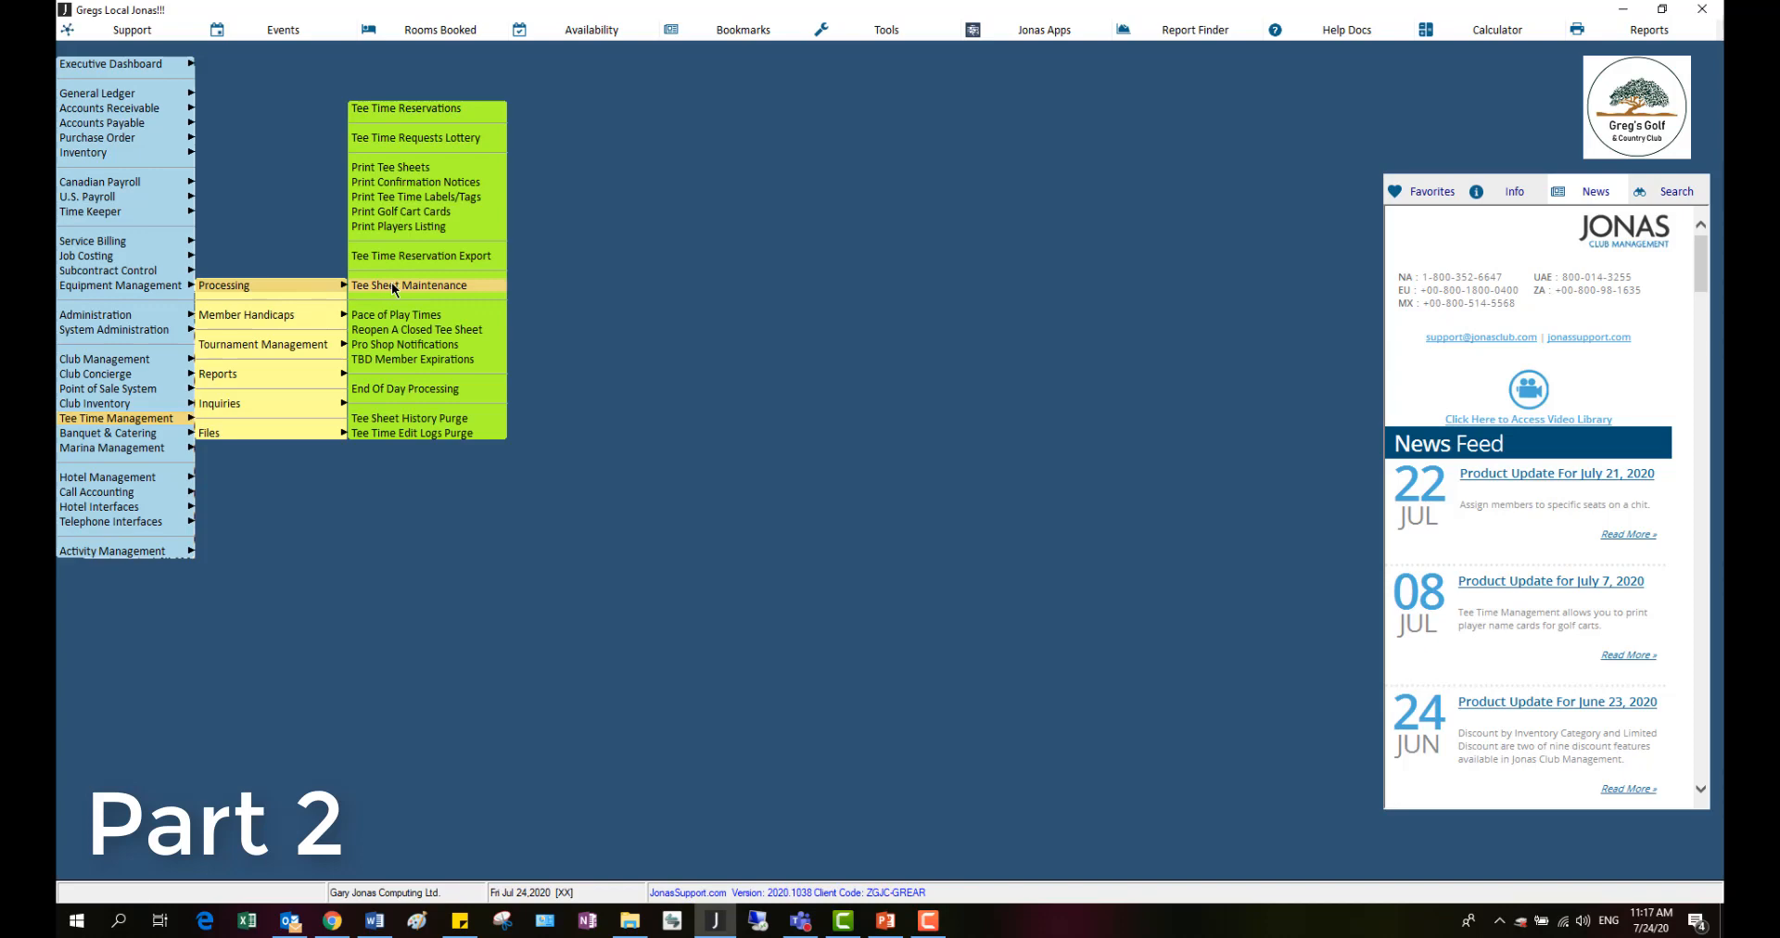
mouse_move(269, 433)
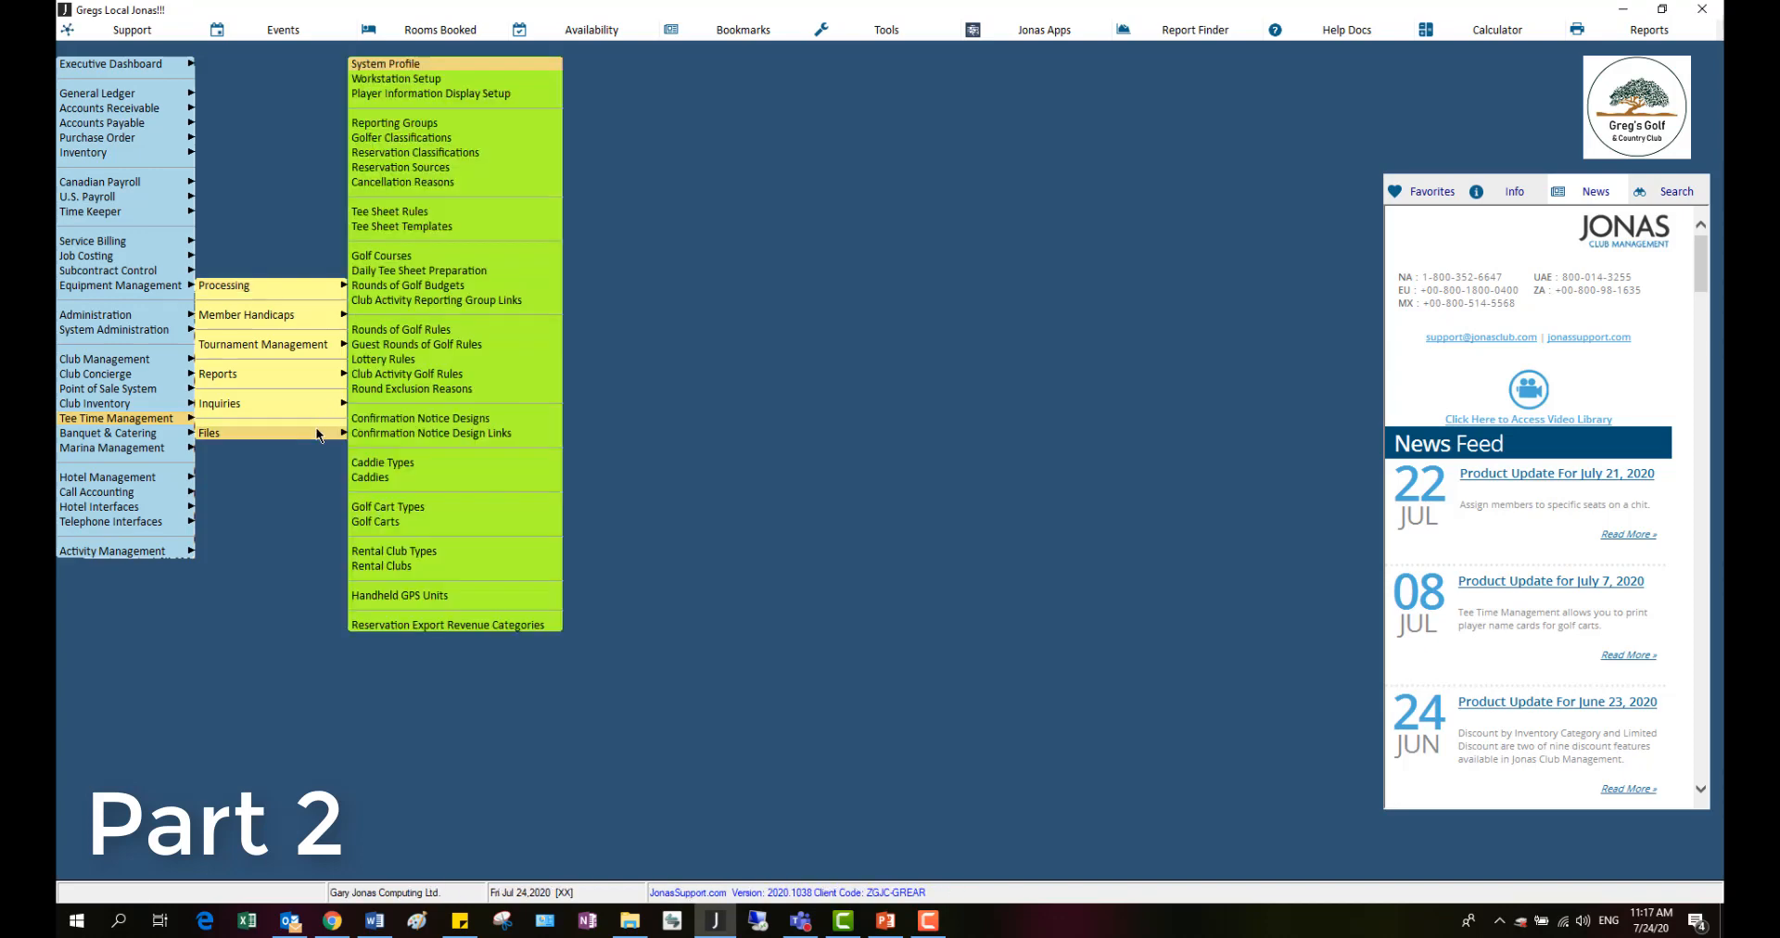
click(409, 228)
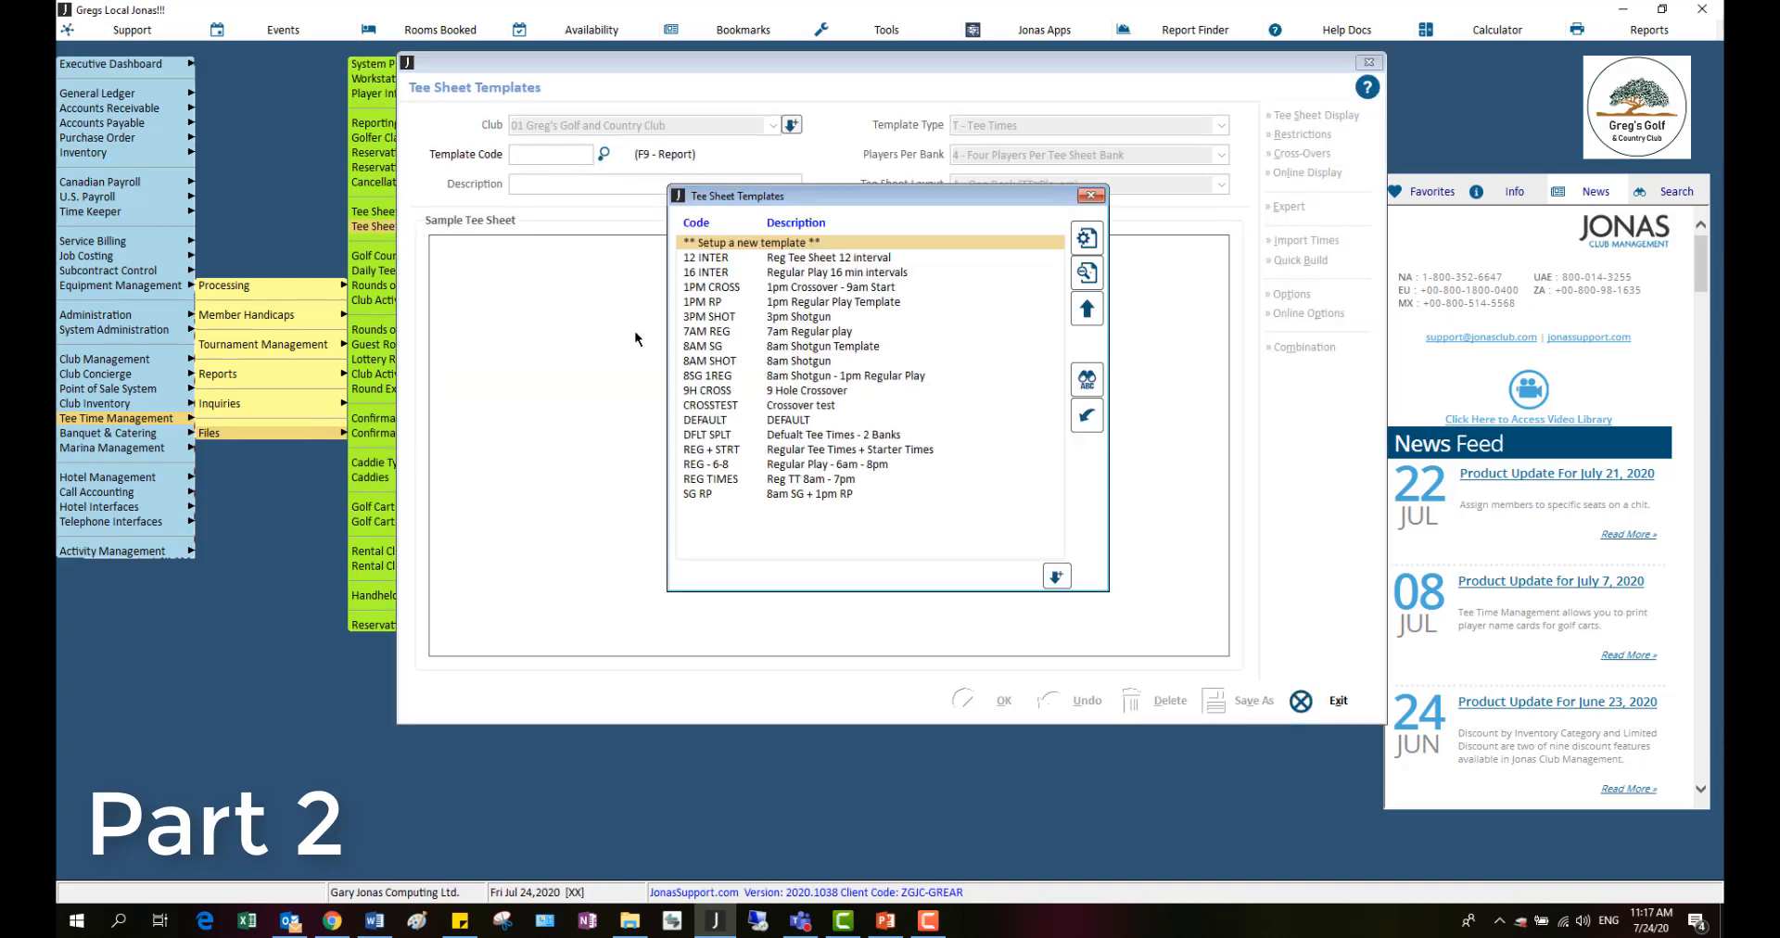
double_click(799, 468)
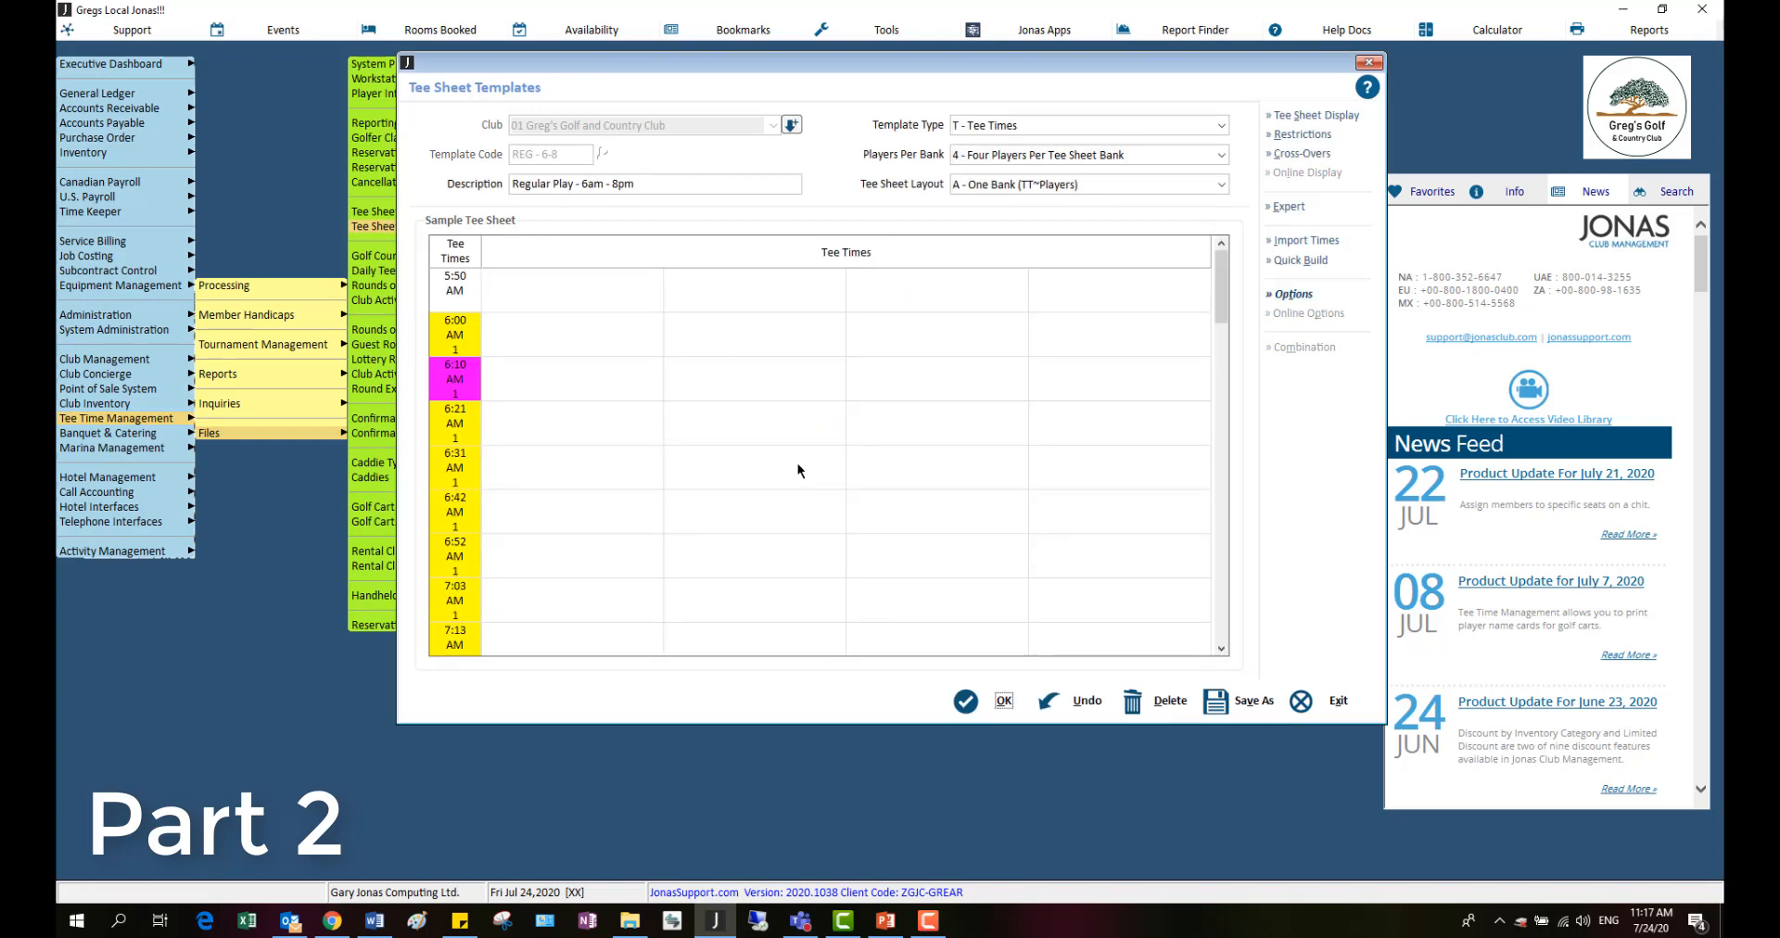
Assign the MAX_GUESTS_ON_SAT tee sheet rule in the template's options and accept it
click(1293, 297)
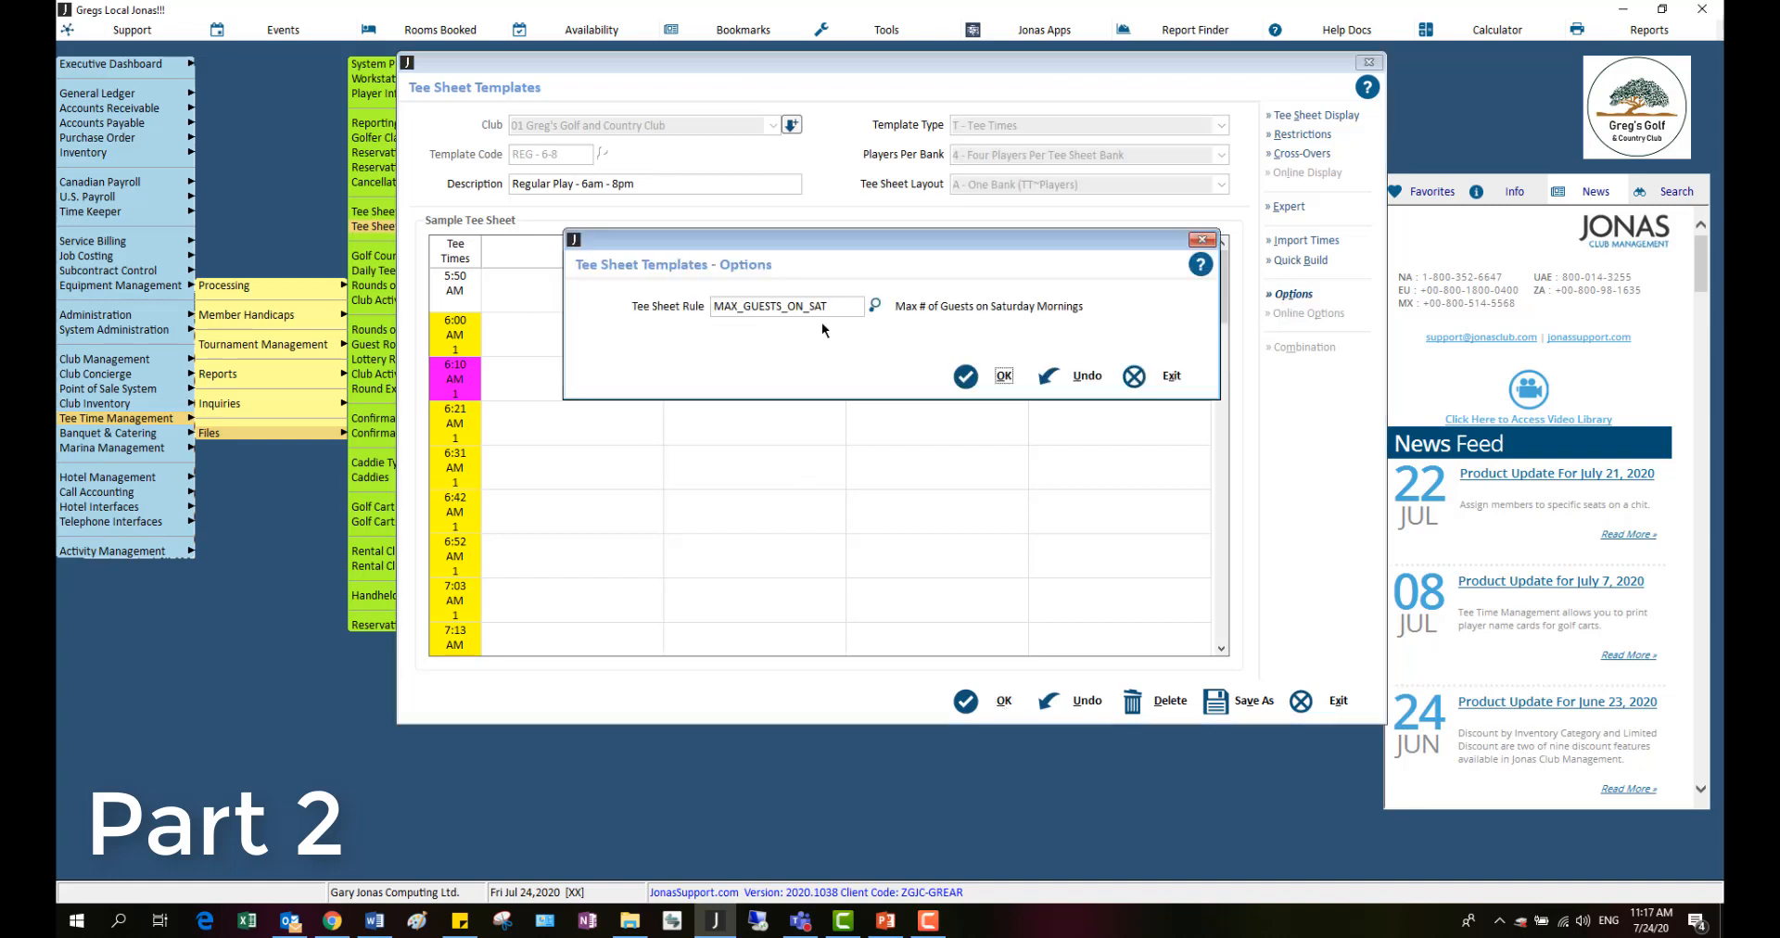
click(873, 305)
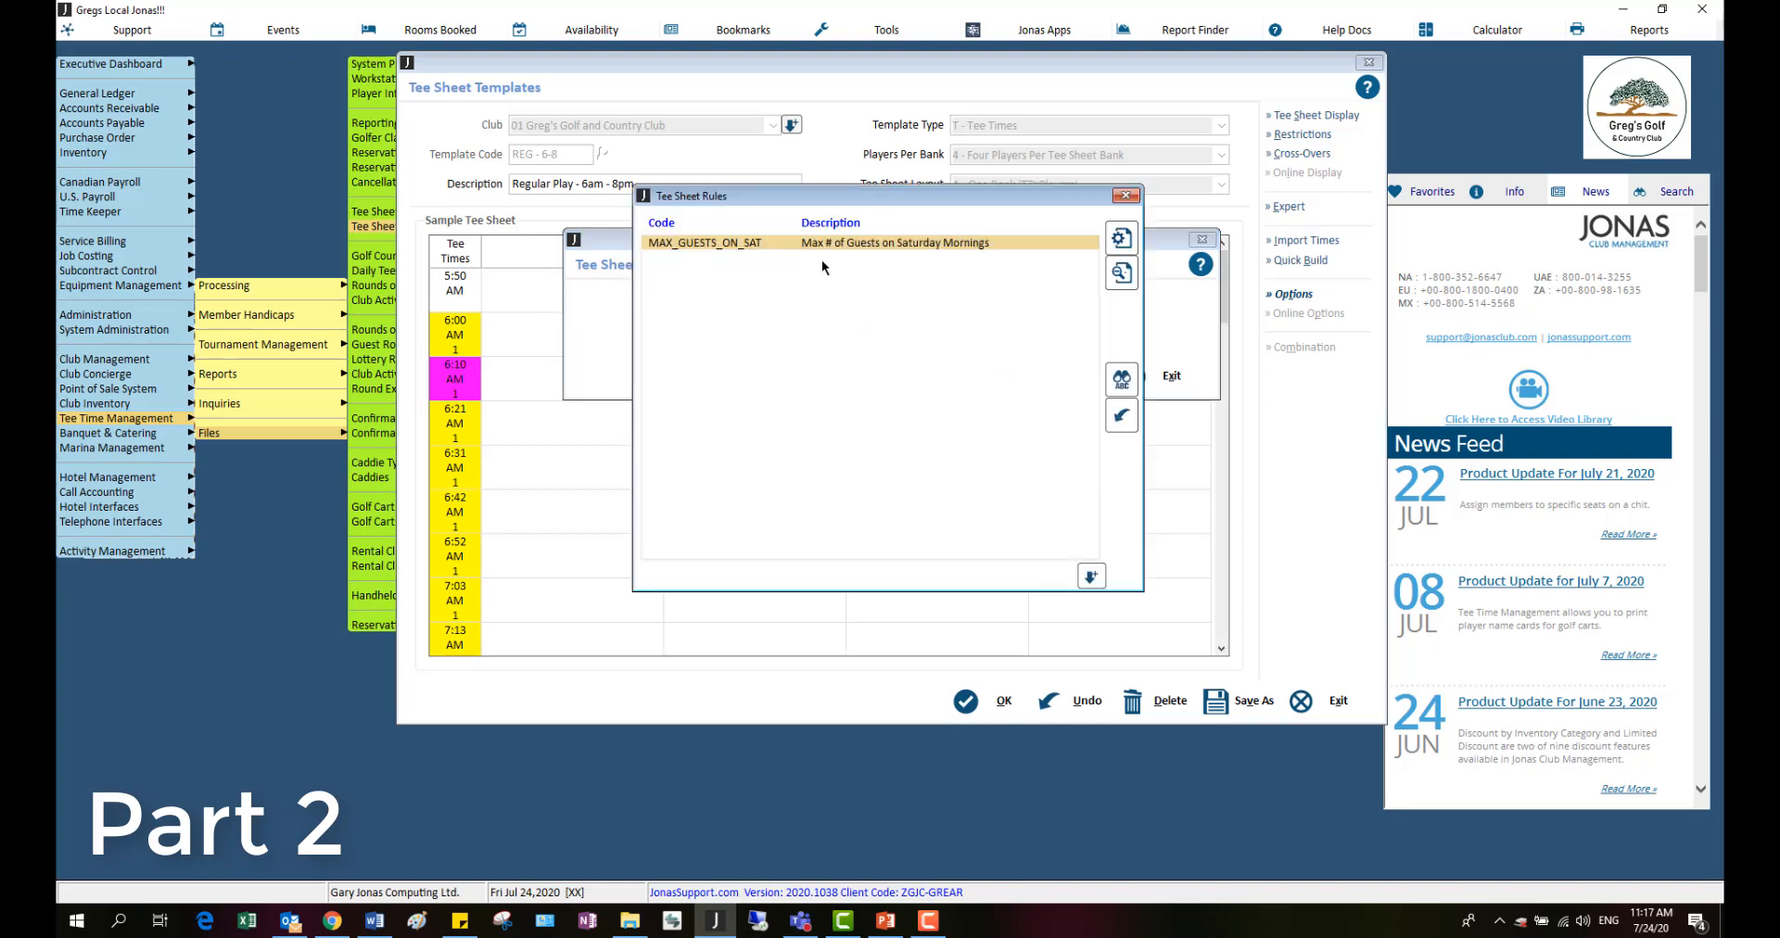
double_click(892, 241)
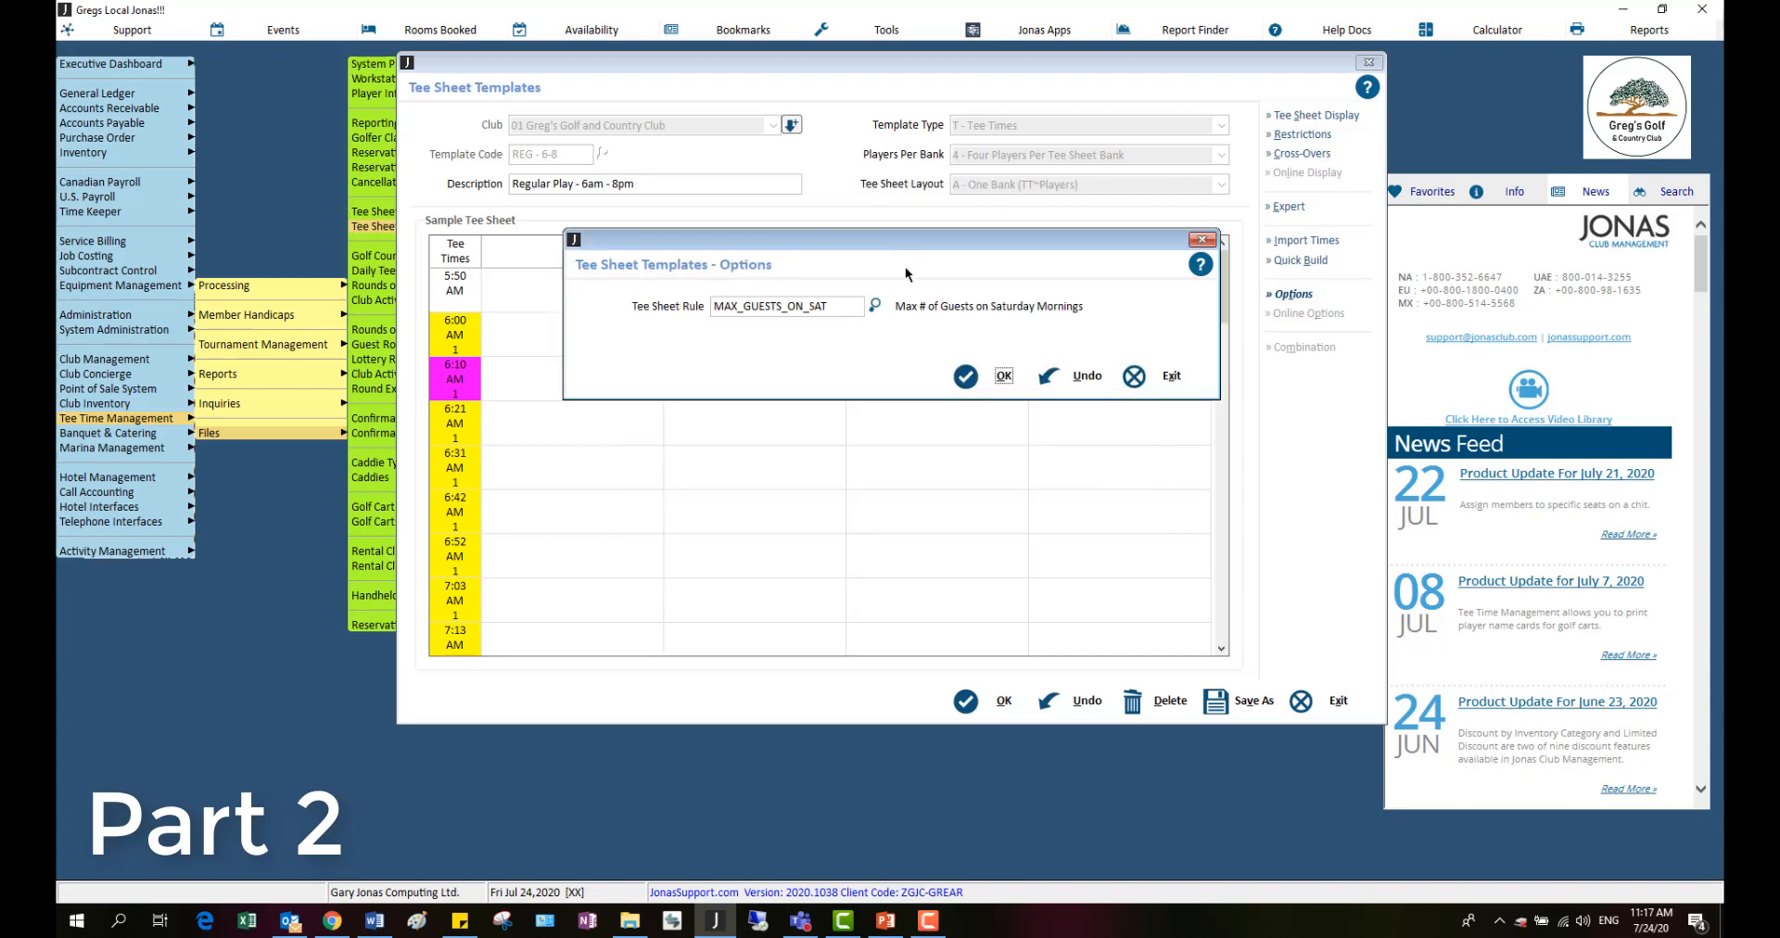
click(988, 376)
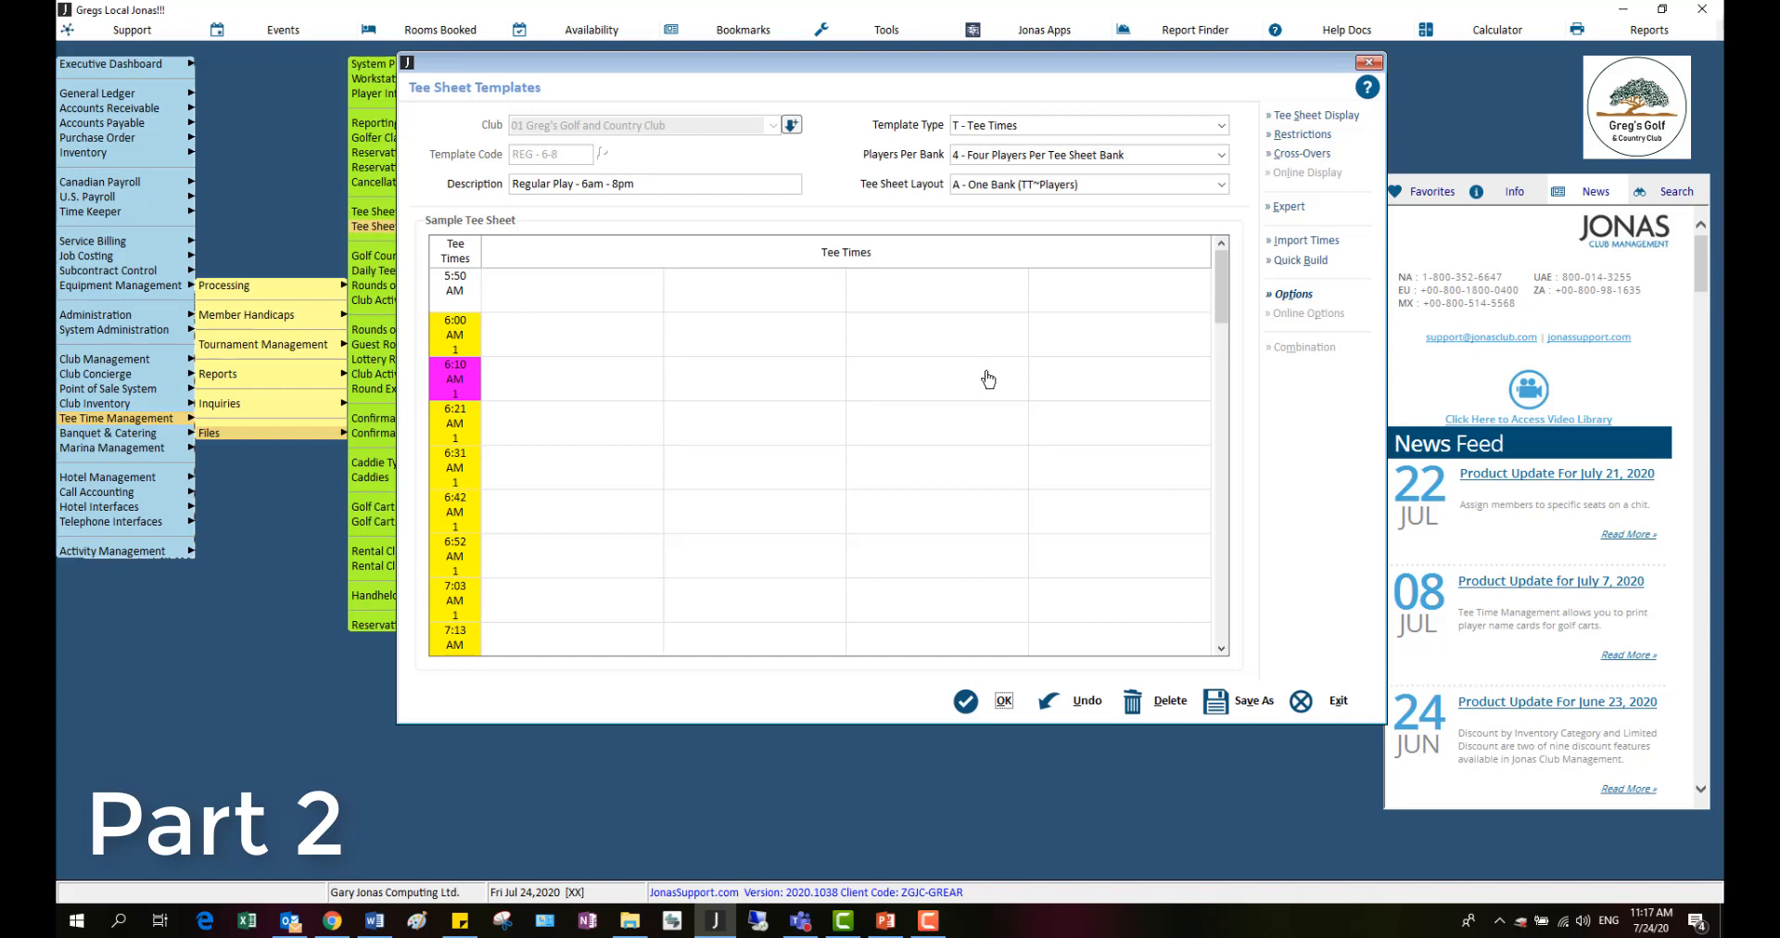
Bring up the template's expert tee time details and assign the MAX_GOLFERS rule to the 5:50 AM tee time
click(1288, 207)
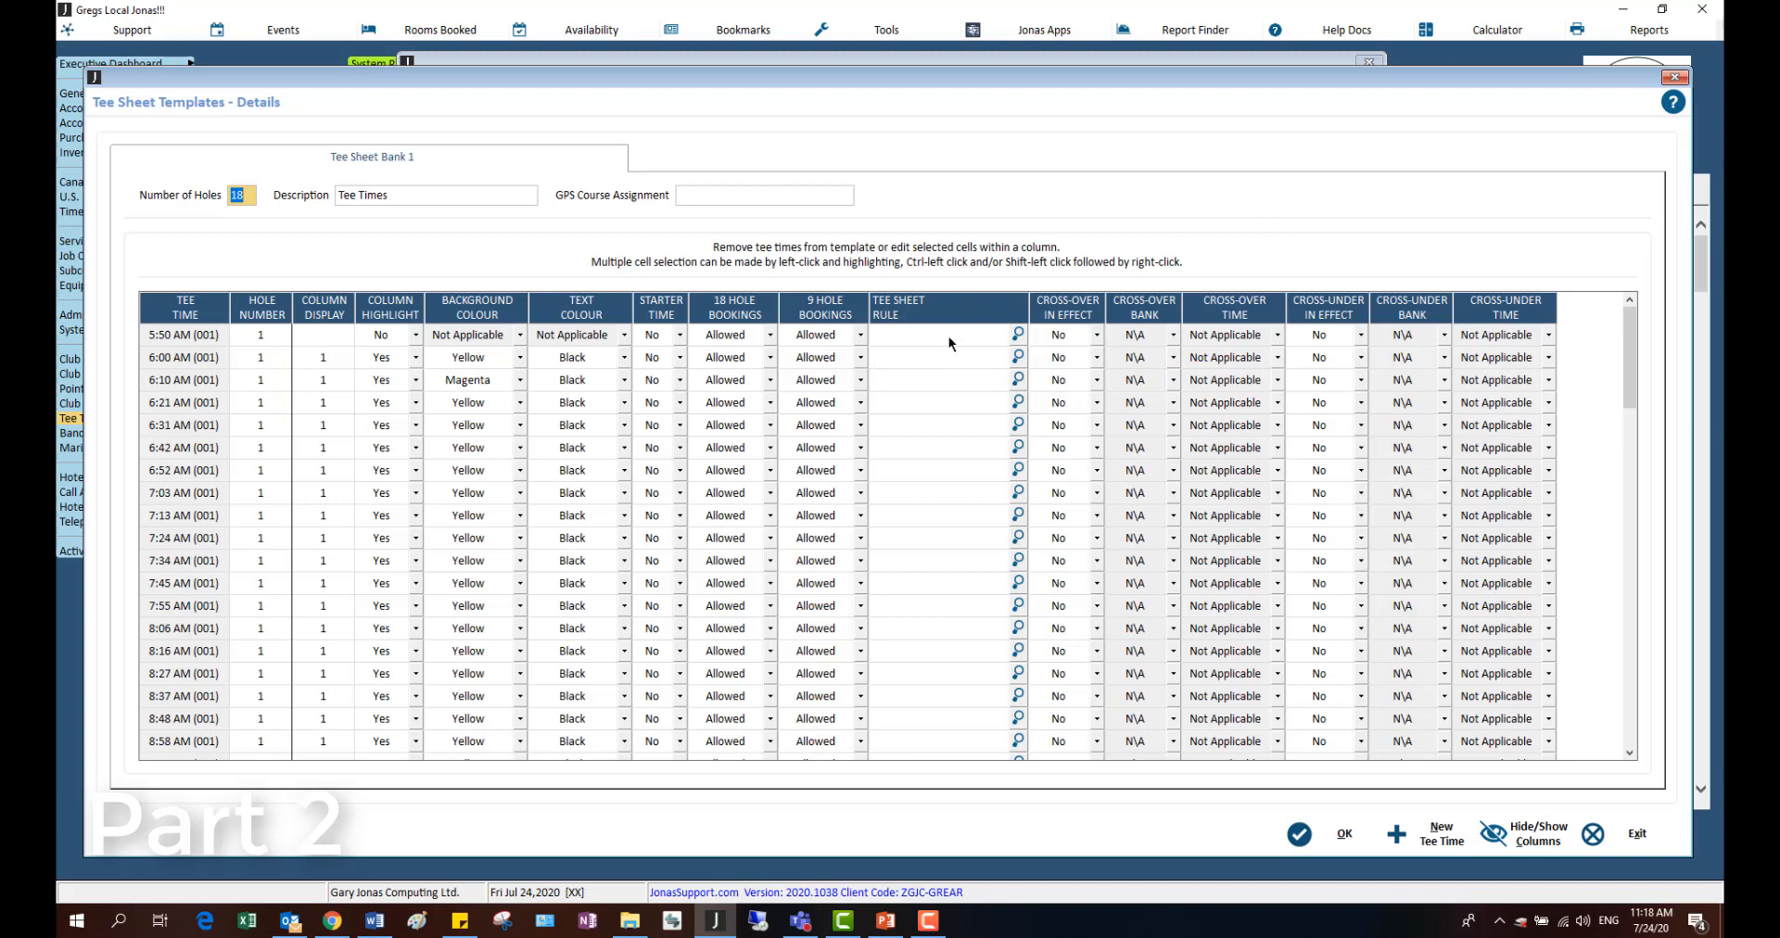
click(1005, 336)
click(1019, 339)
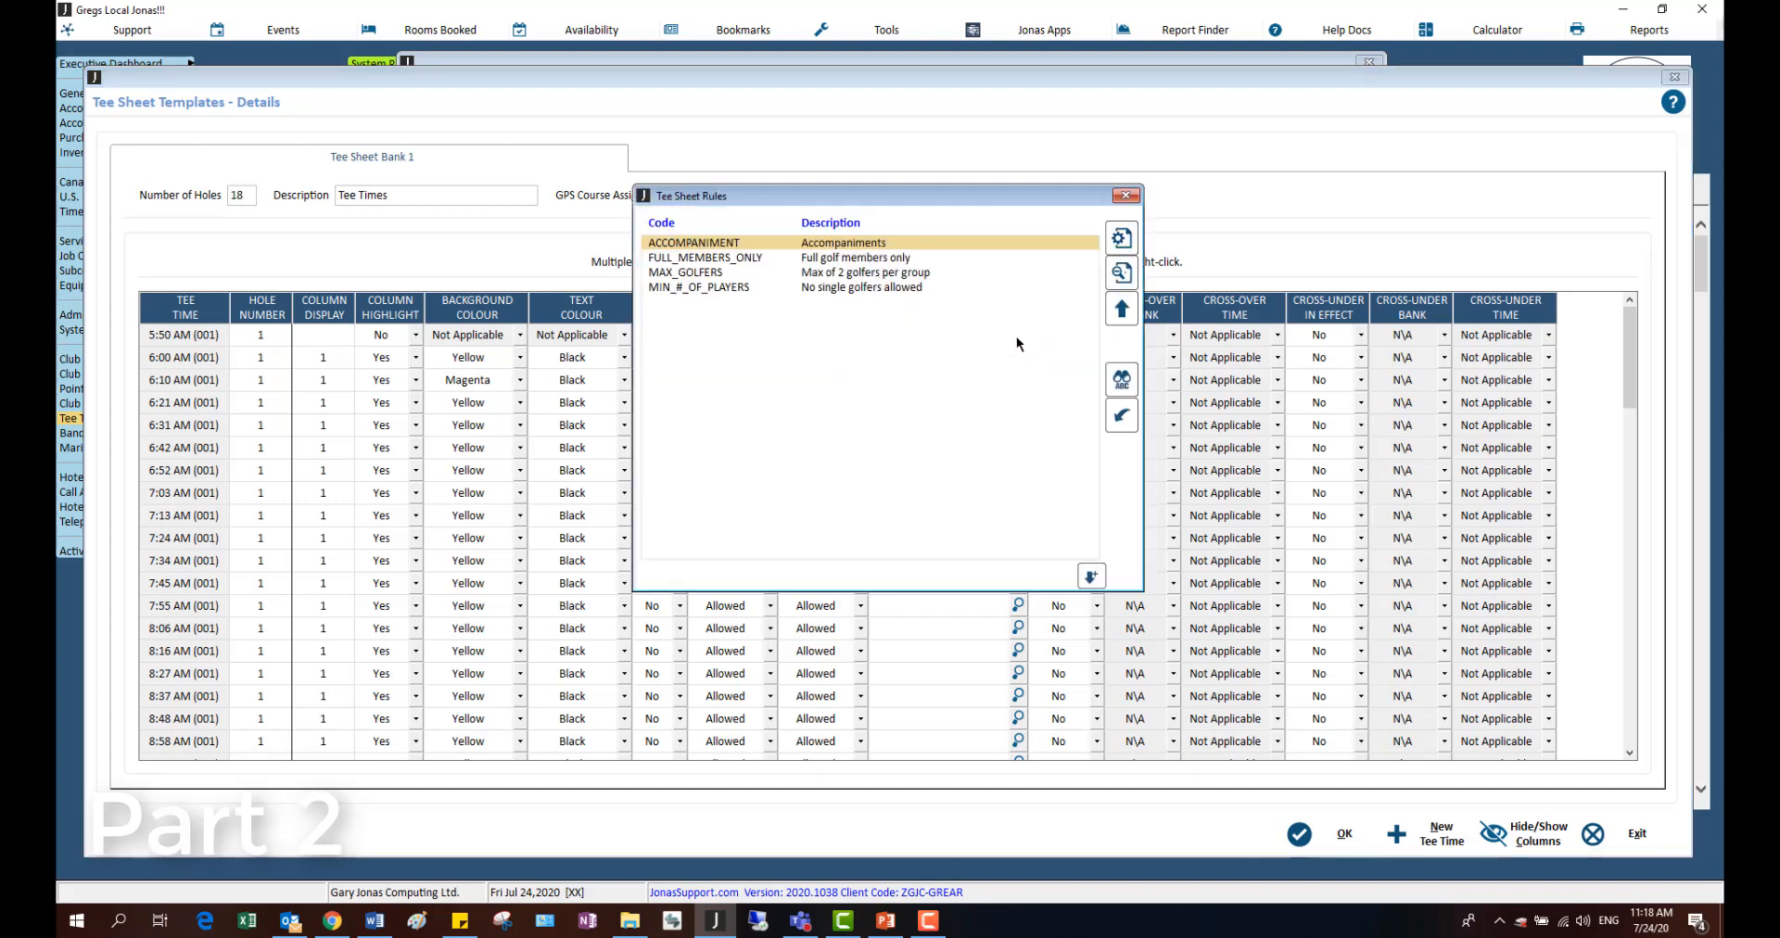
double_click(833, 271)
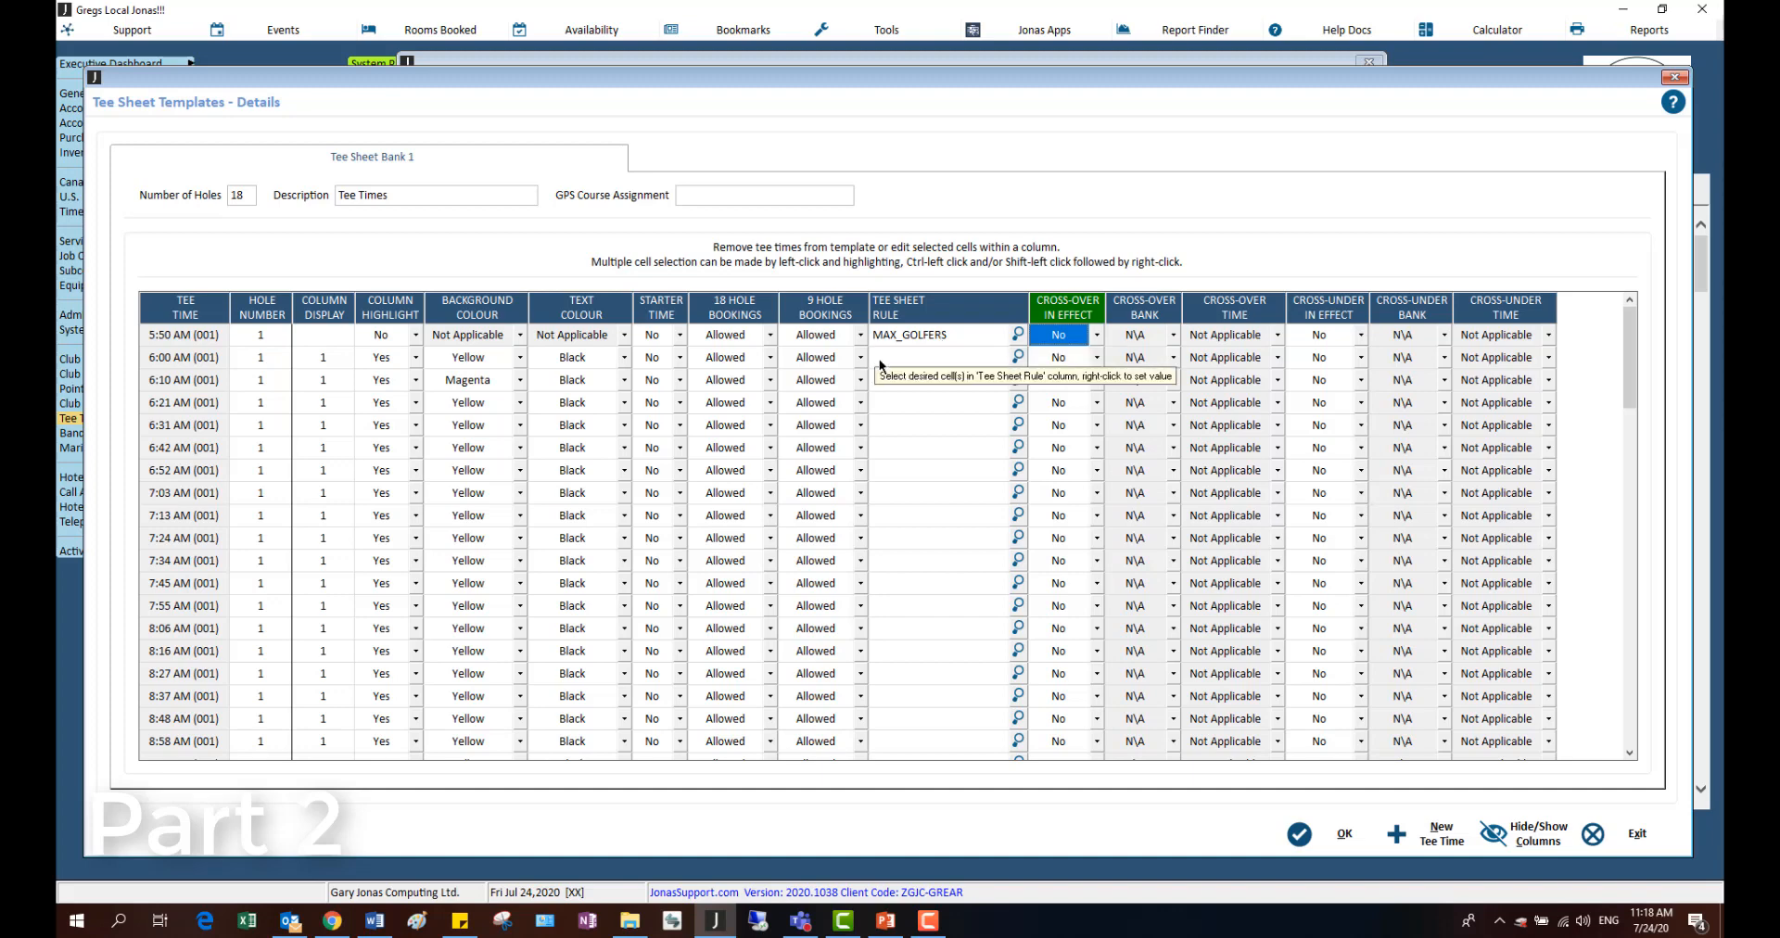
Set the tee sheet rule to MAX_GOLFERS for all tee times from 6:00 AM through 7:24 AM at once
click(880, 361)
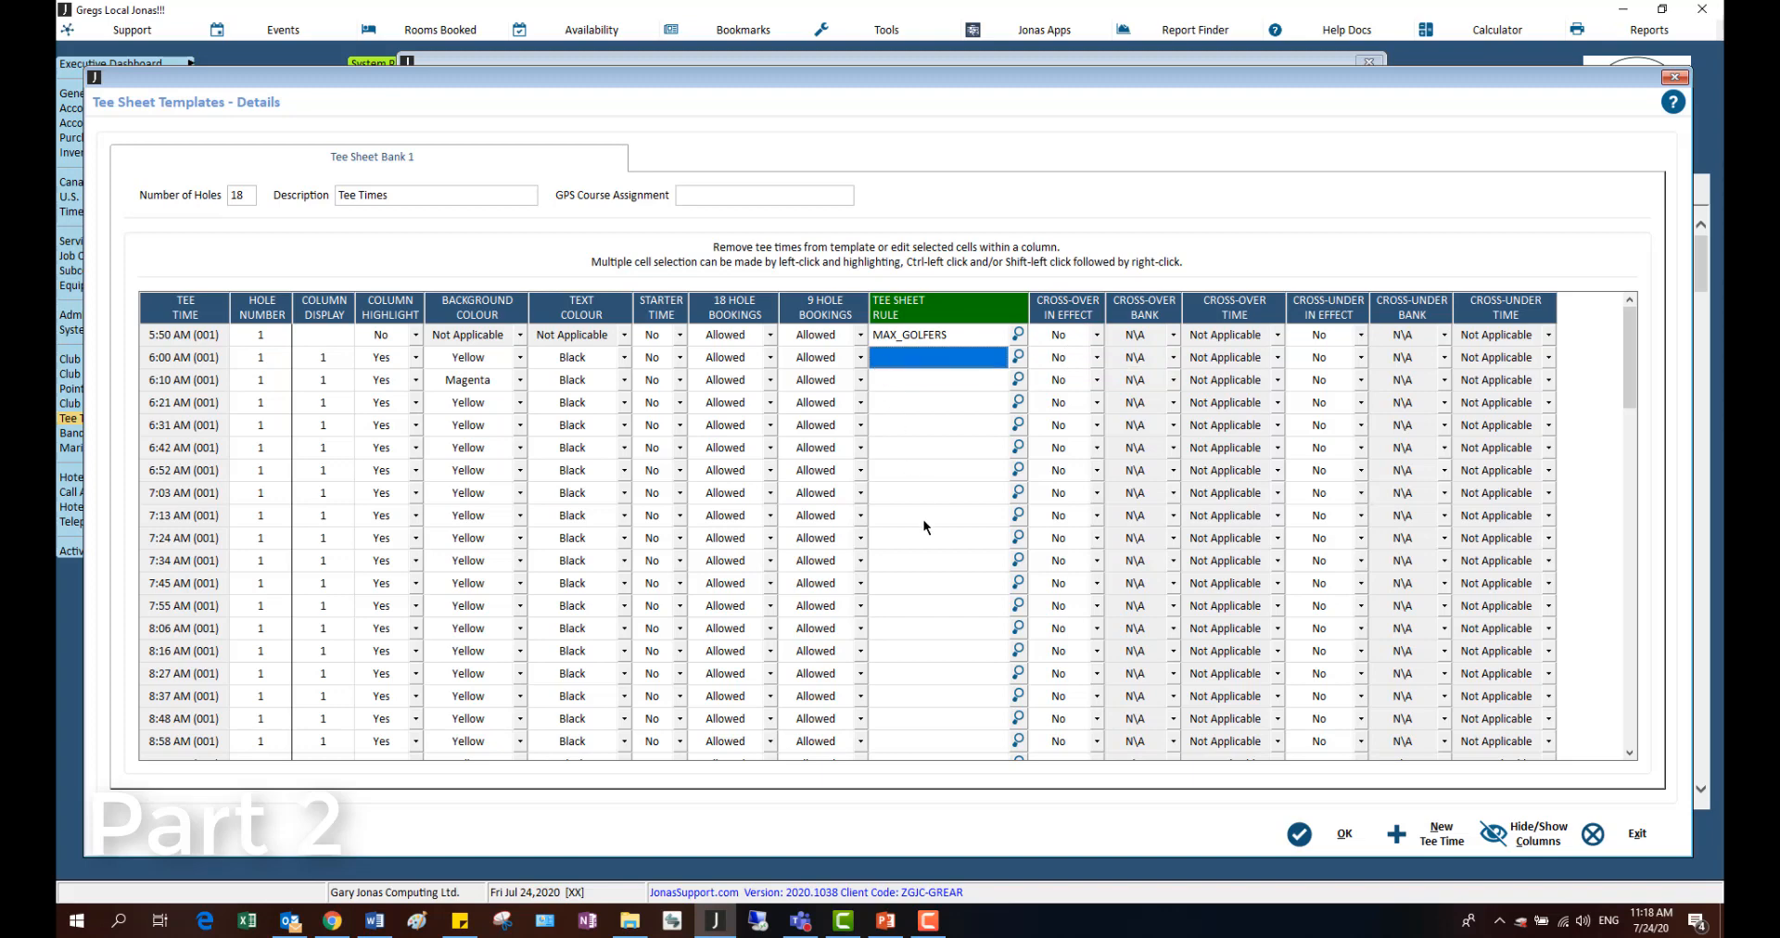
shift+click(924, 547)
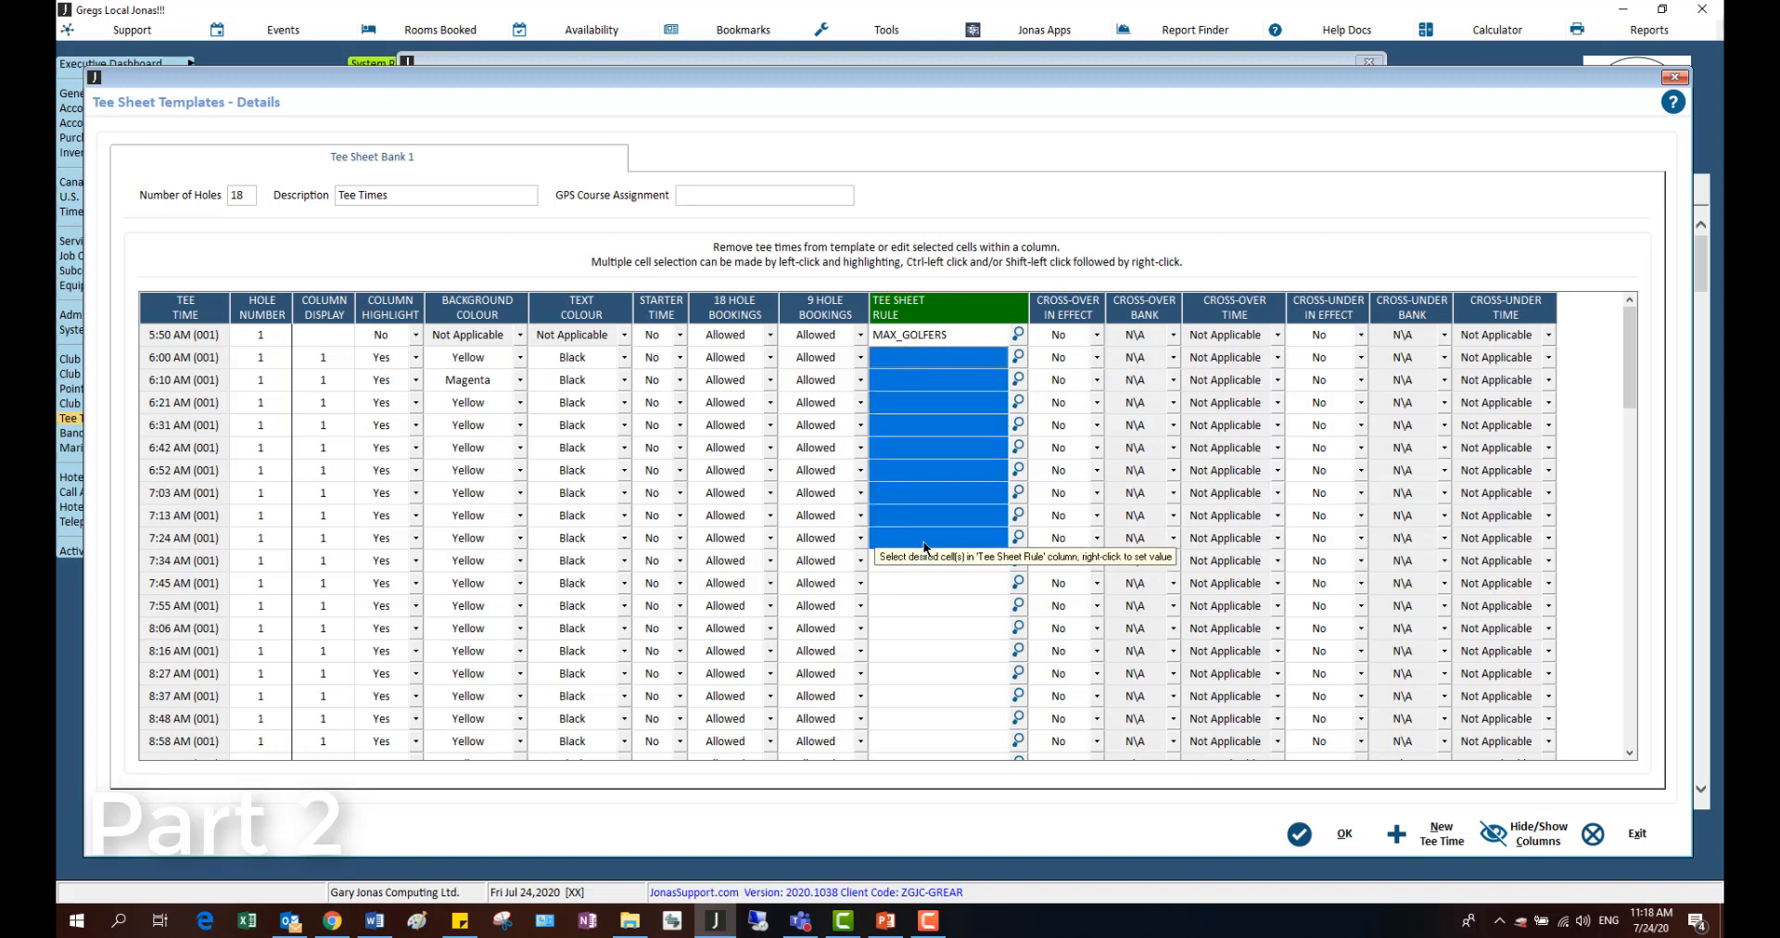
right_click(925, 547)
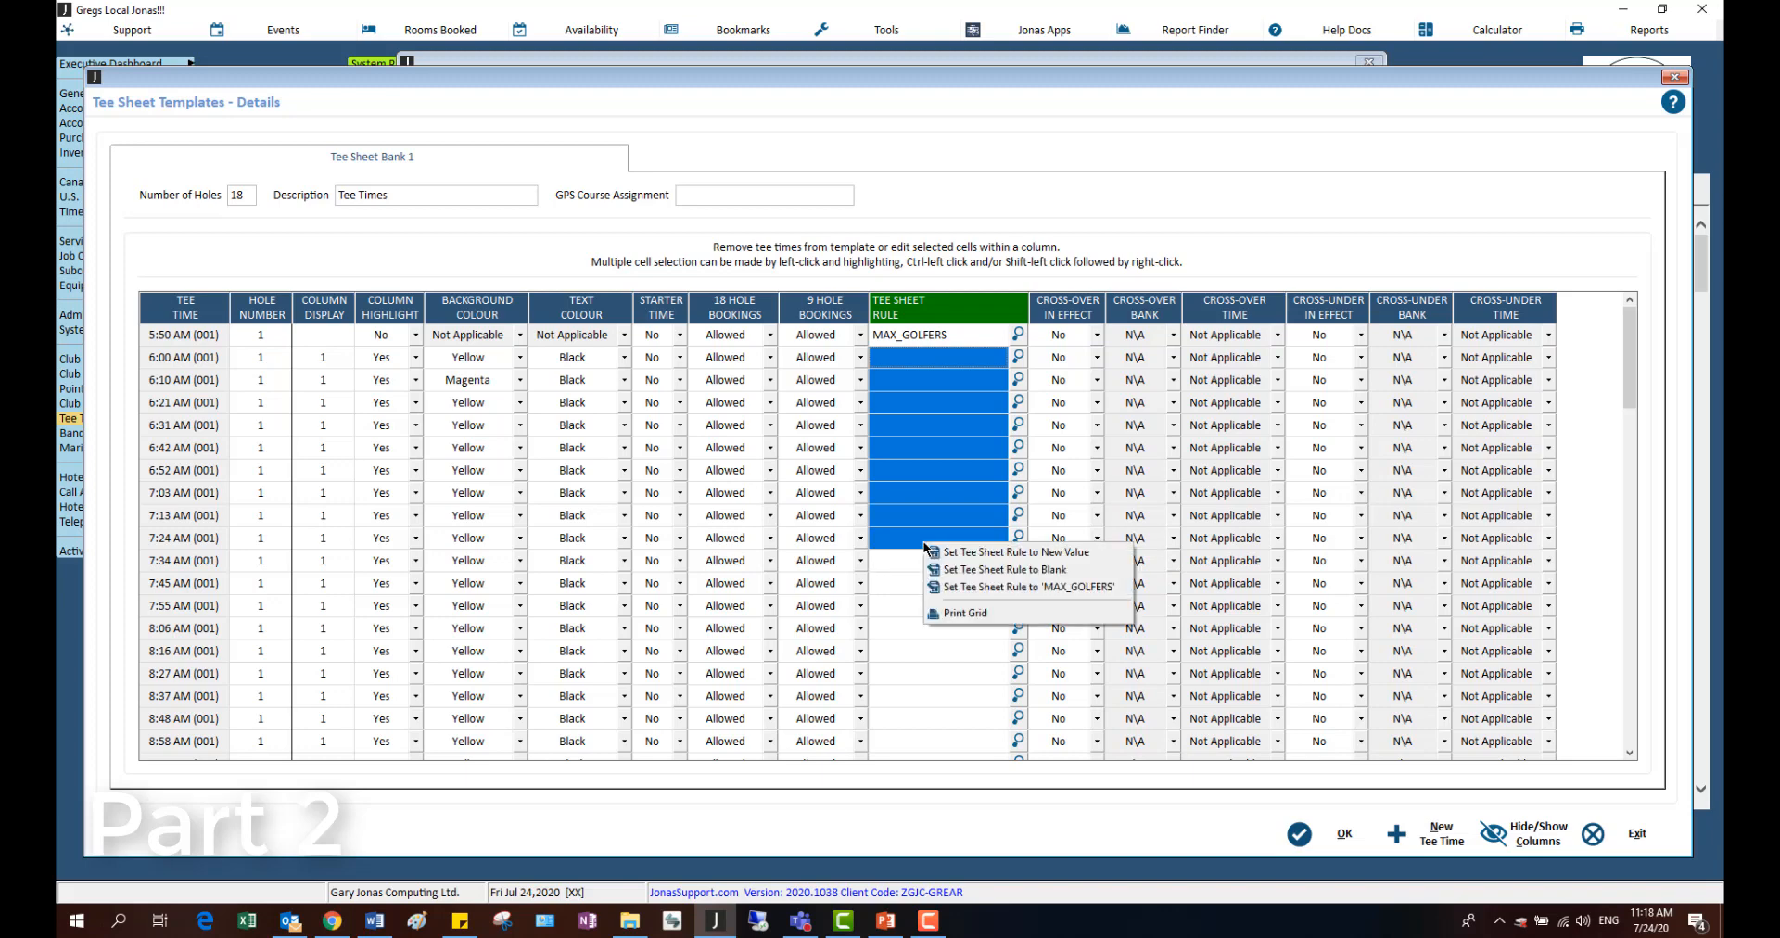
click(994, 552)
click(962, 462)
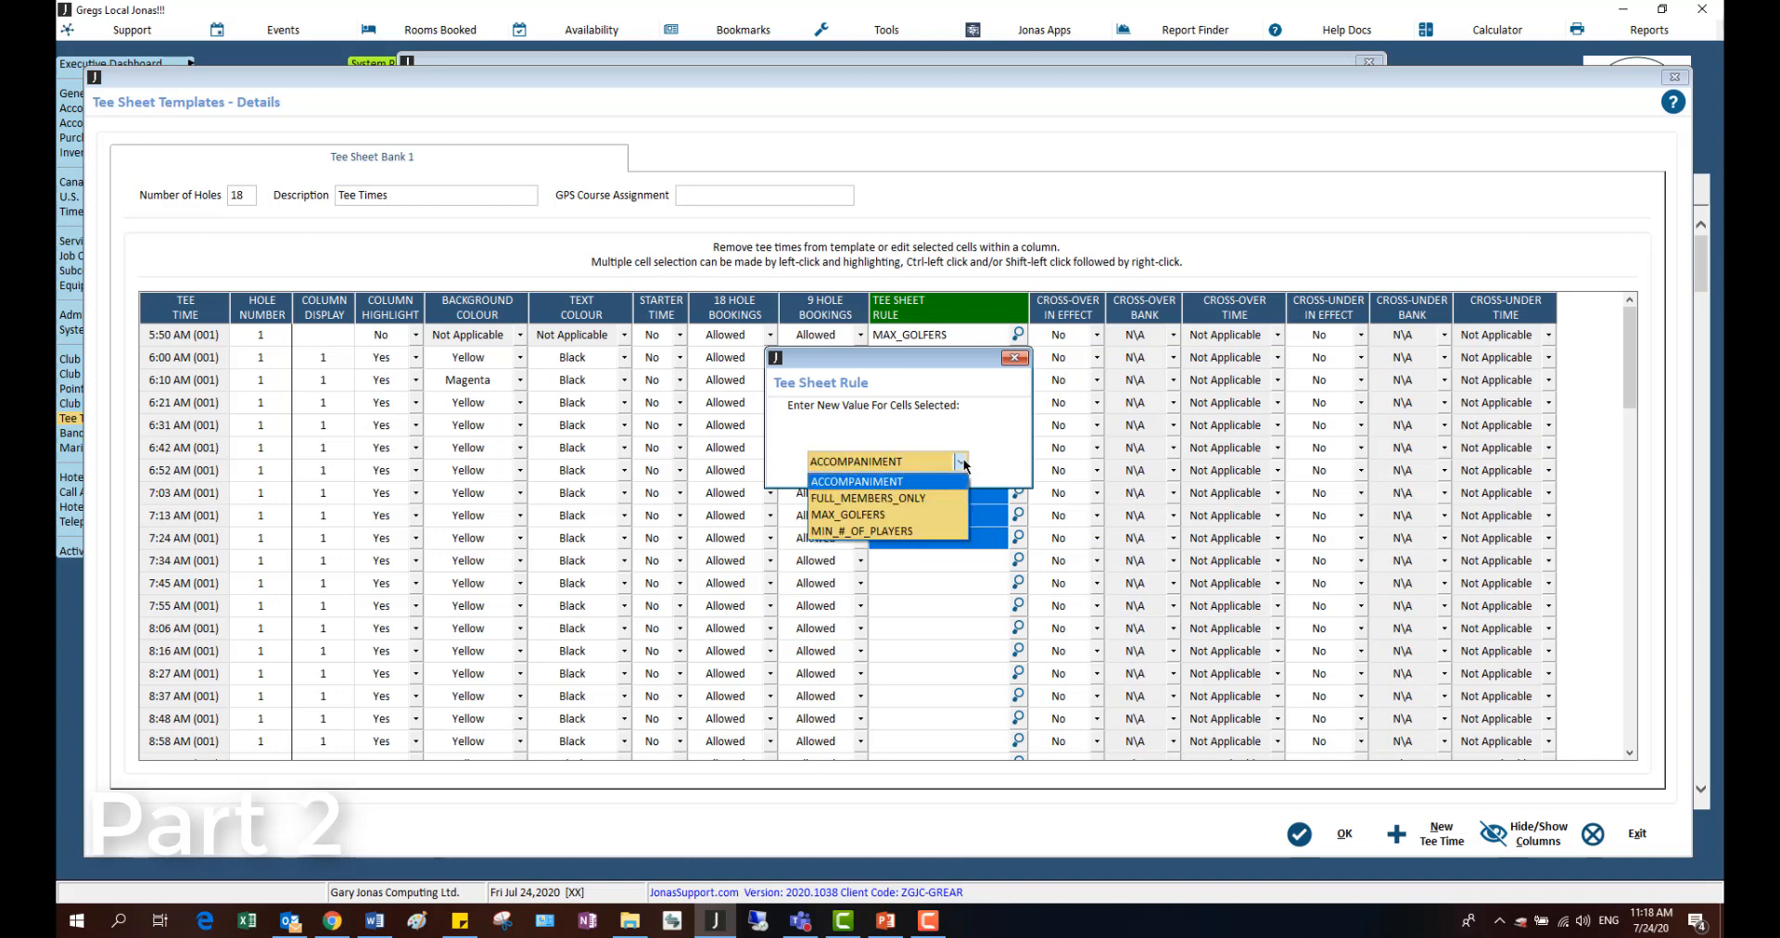
click(875, 514)
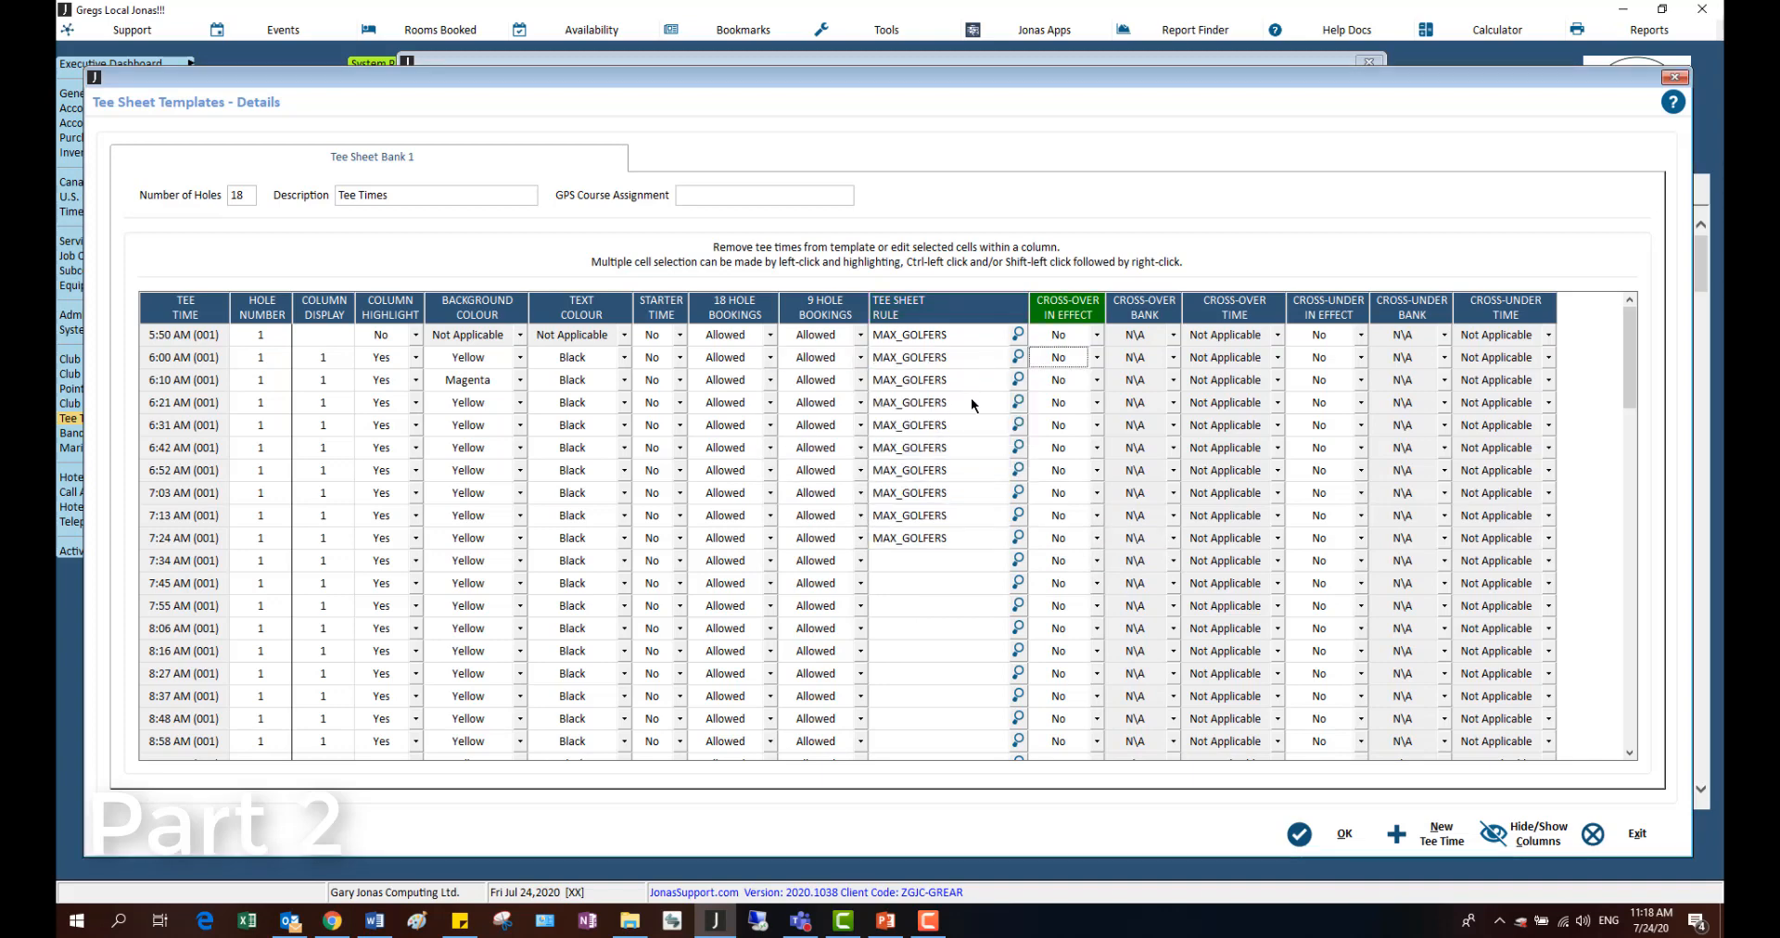